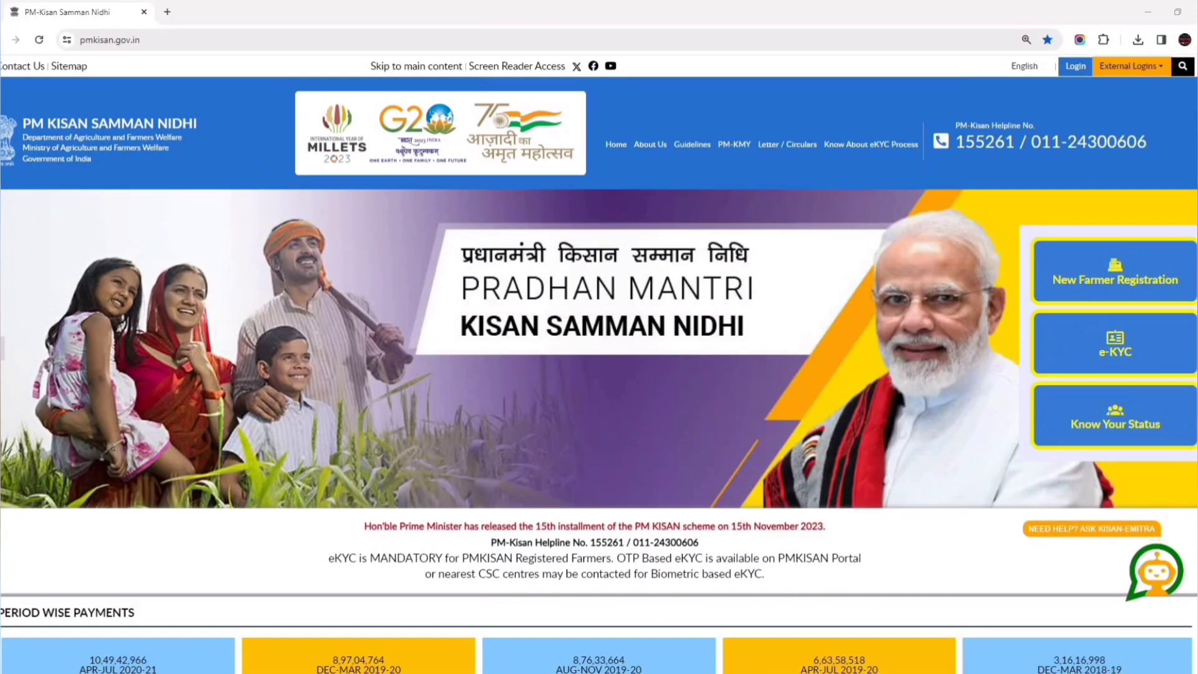
Scroll the home page to Farmers Corner and open the New Farmer Registration tile.
scroll(599, 362, "down", 6)
scroll(600, 362, "down", 4)
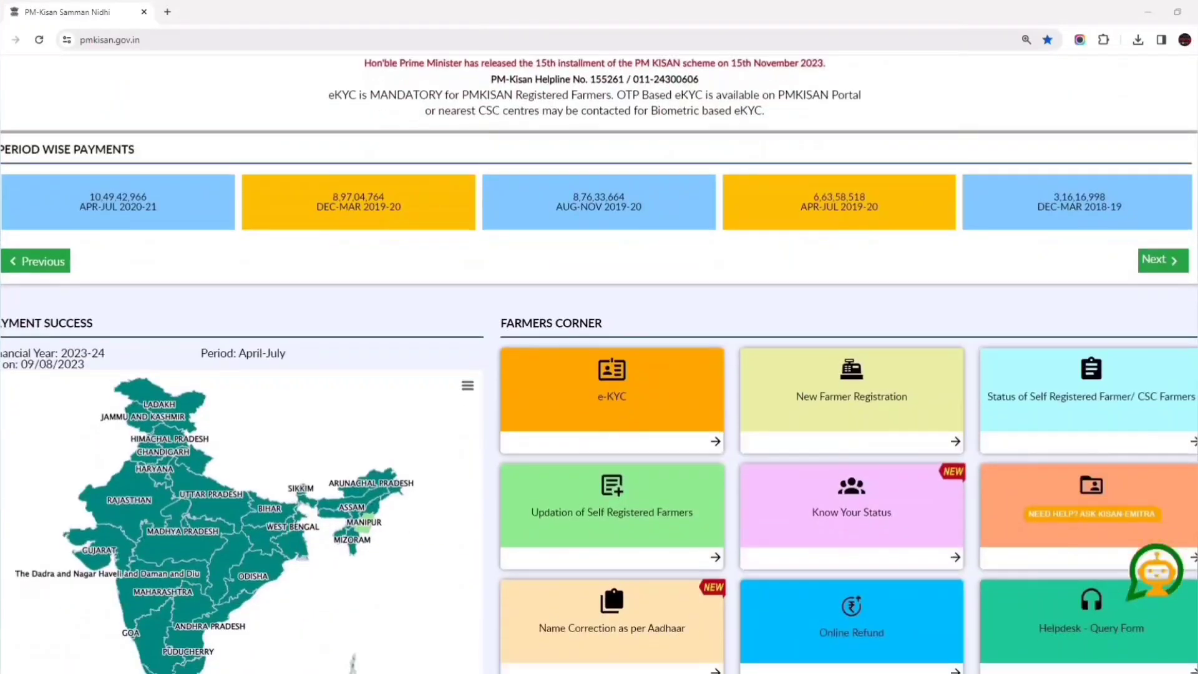
scroll(599, 362, "down", 5)
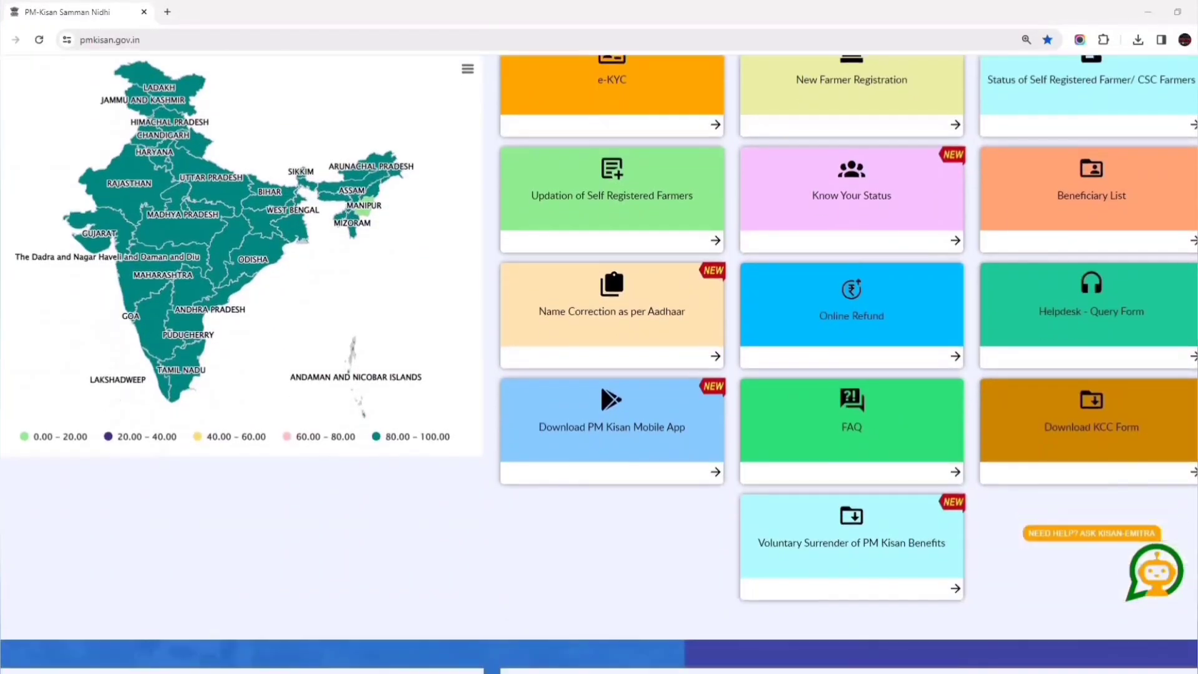
scroll(599, 362, "down", 7)
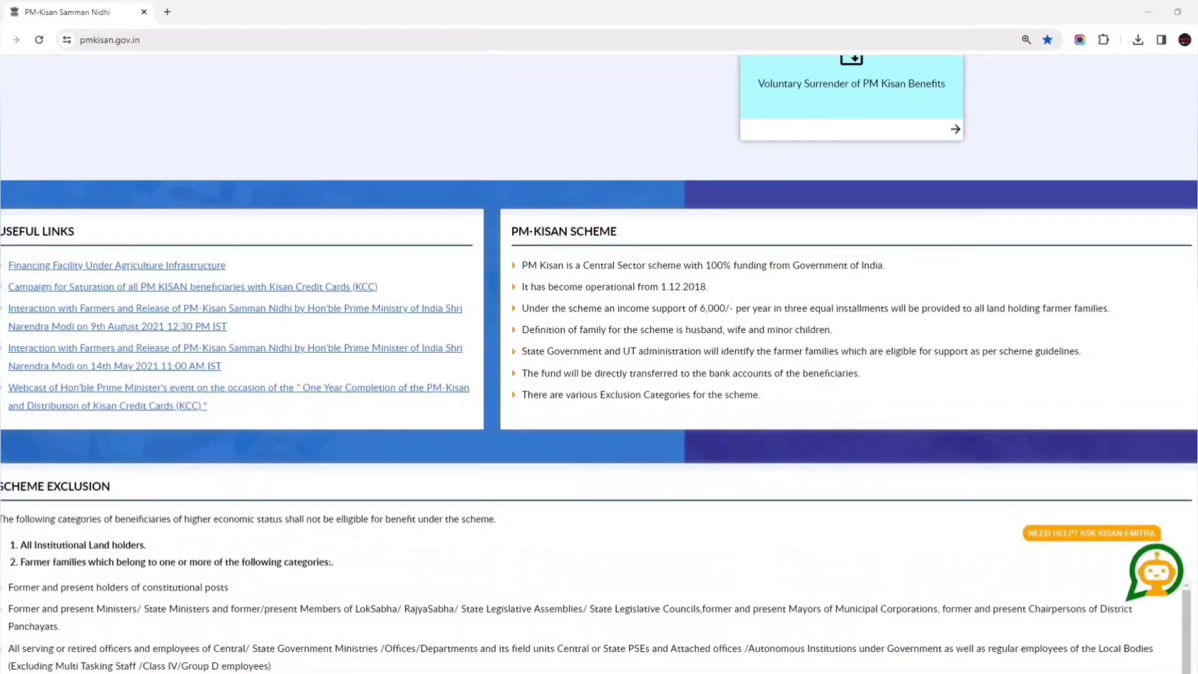
scroll(599, 362, "up", 11)
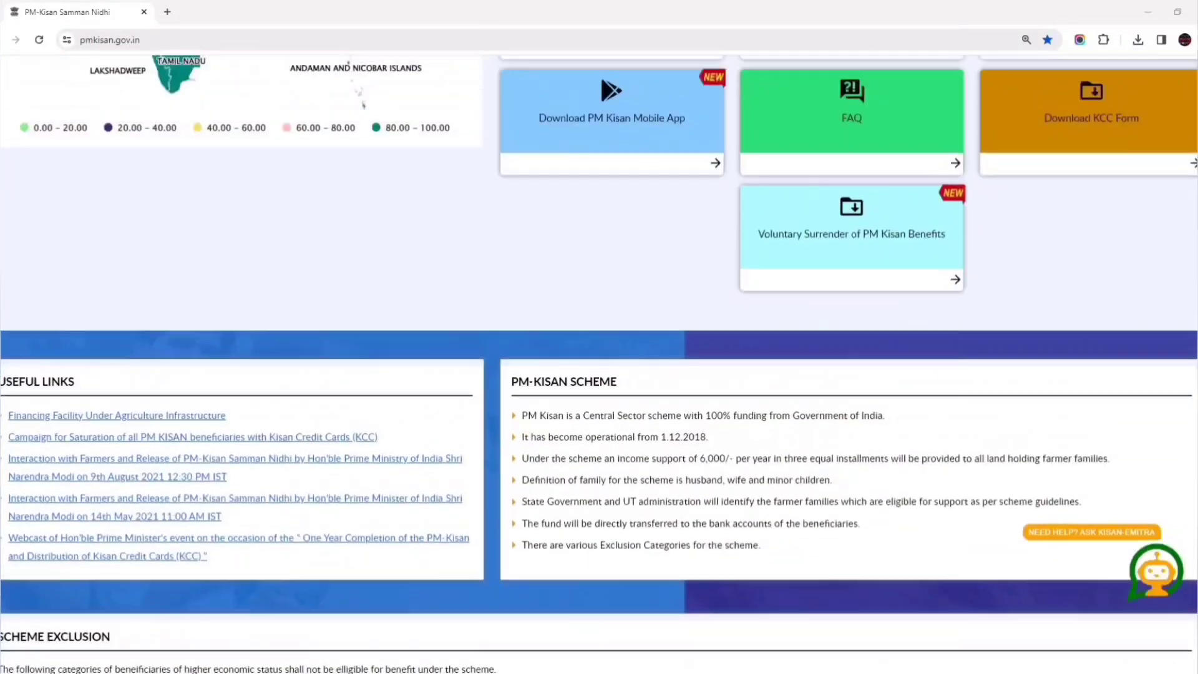
scroll(599, 362, "up", 1)
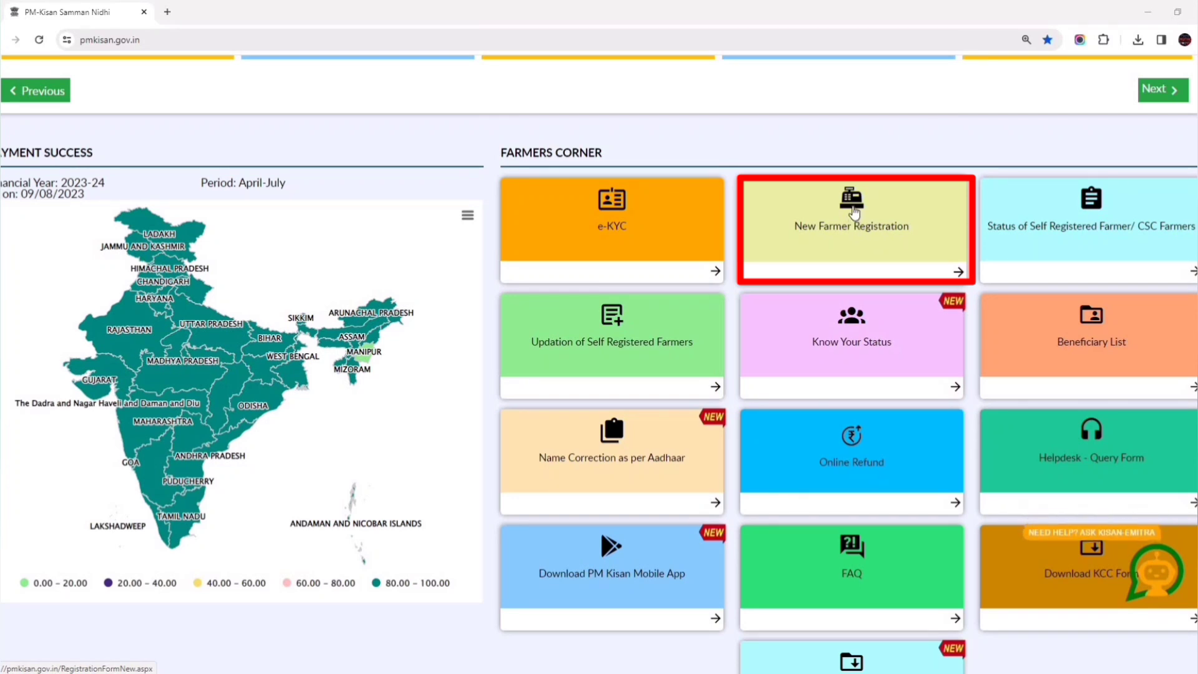
left_click(854, 213)
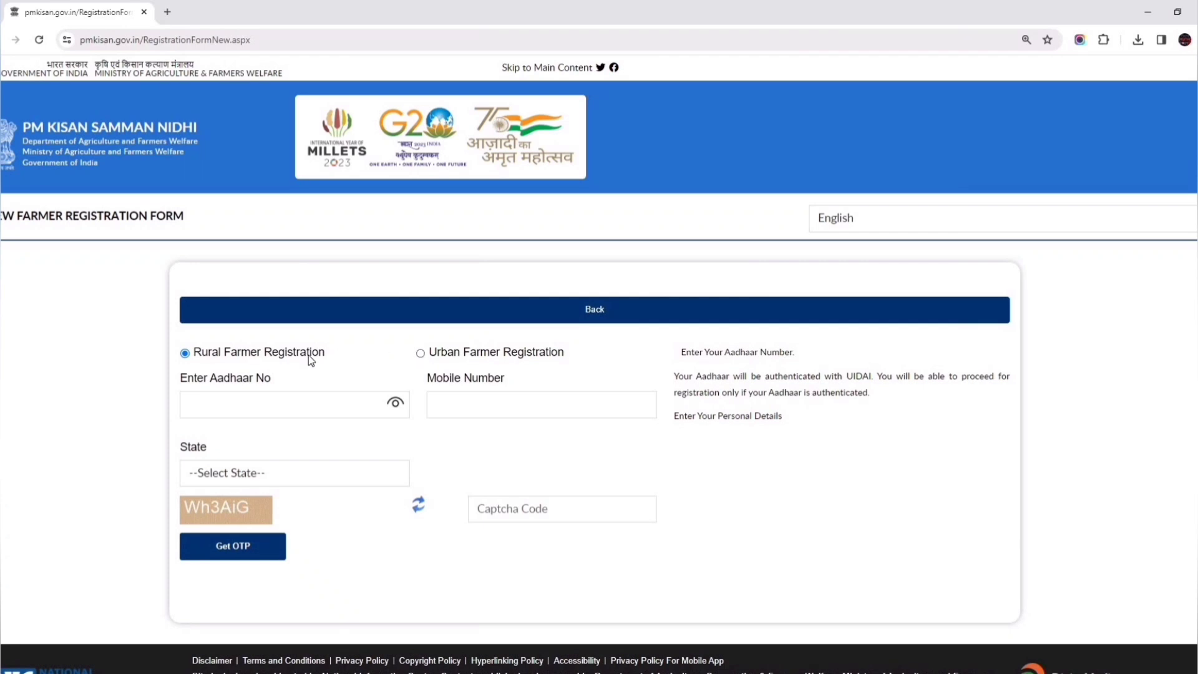
Enter the farmer's Aadhaar and mobile numbers, select state ODISHA, and fill in the captcha code.
left_click(202, 401)
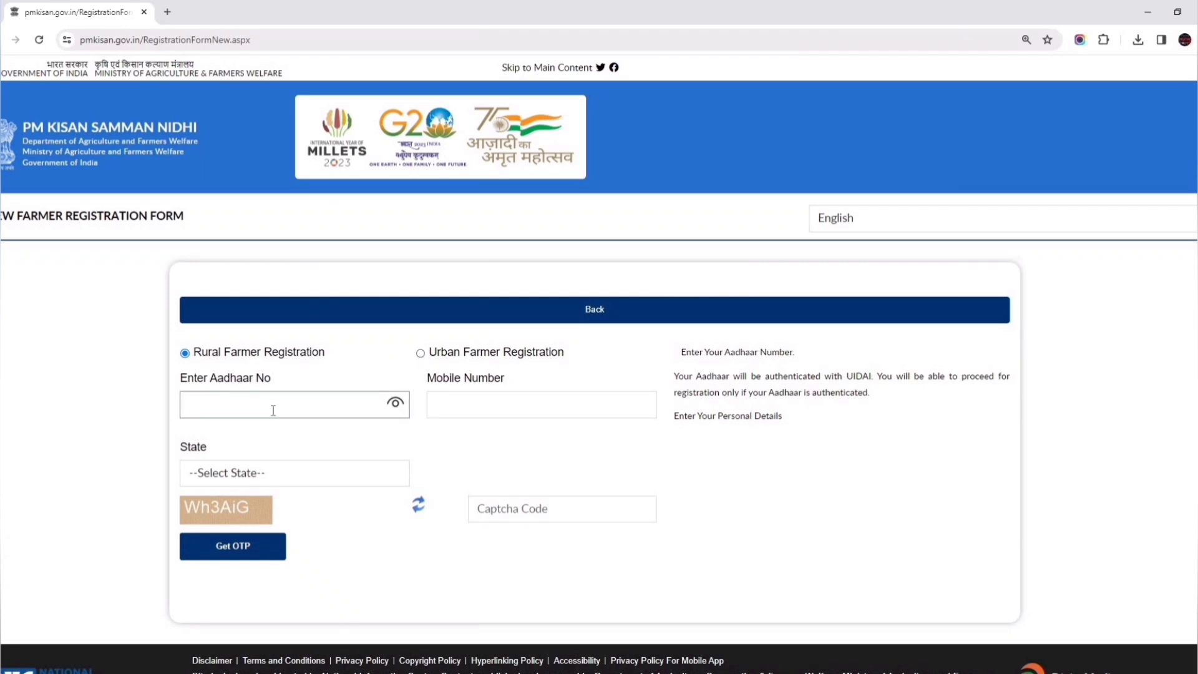
type("••••••••••••")
left_click(476, 408)
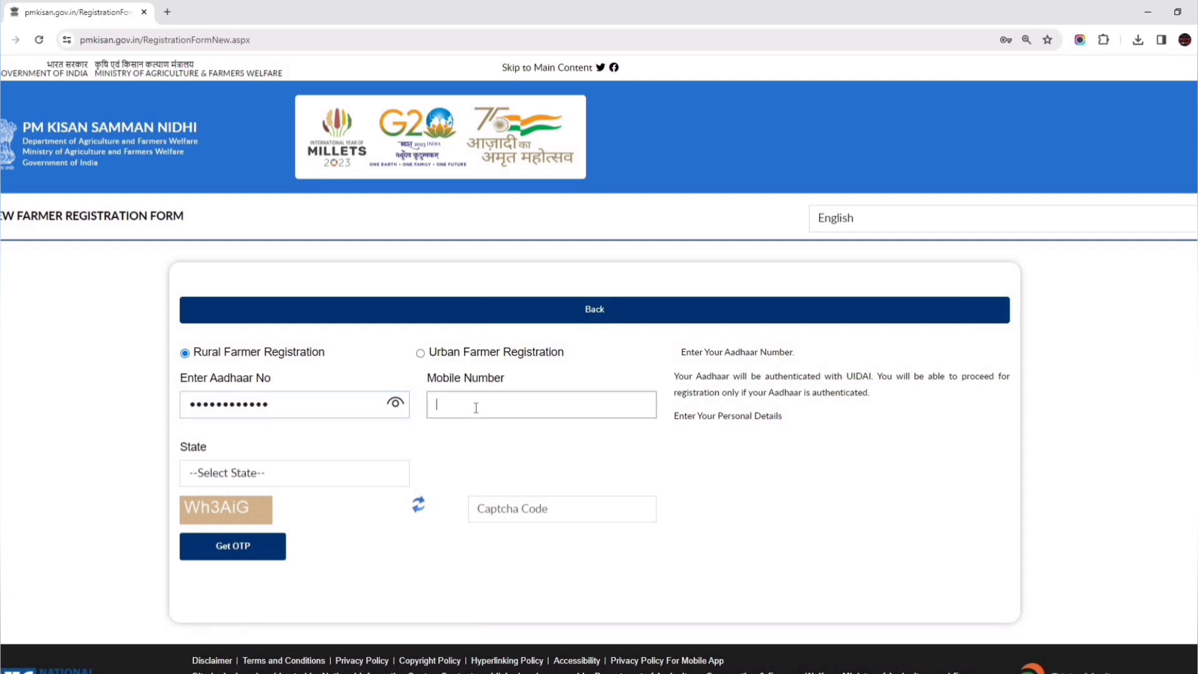
type("98765432110")
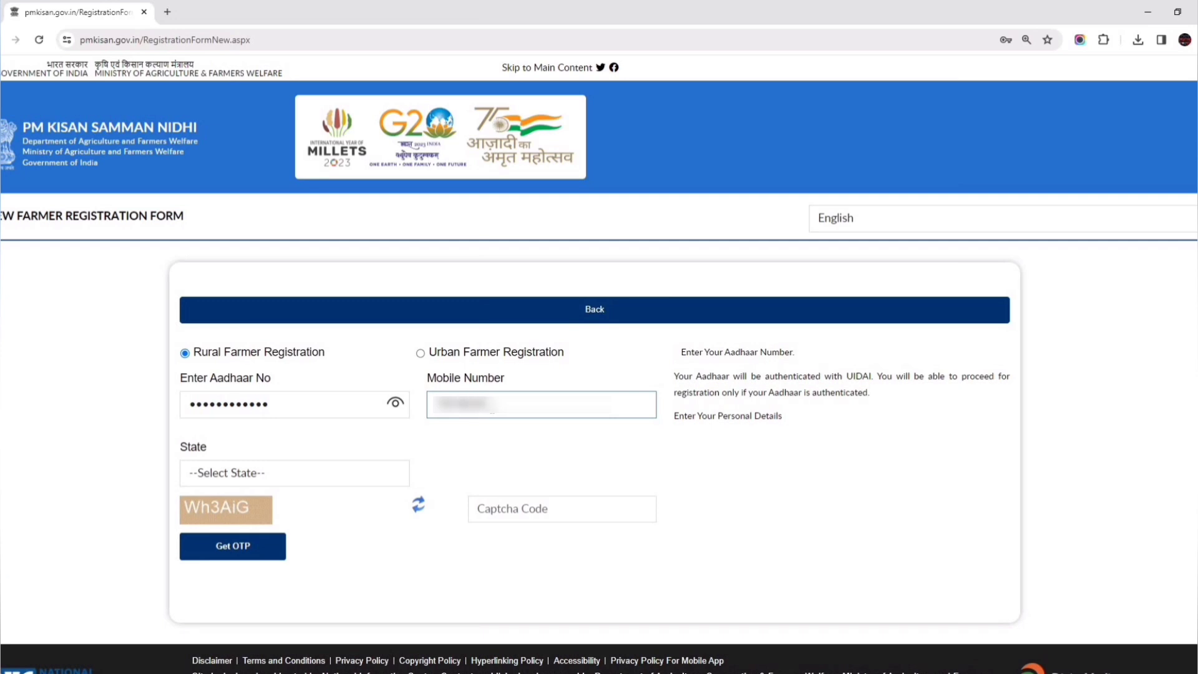
type("98")
left_click(233, 476)
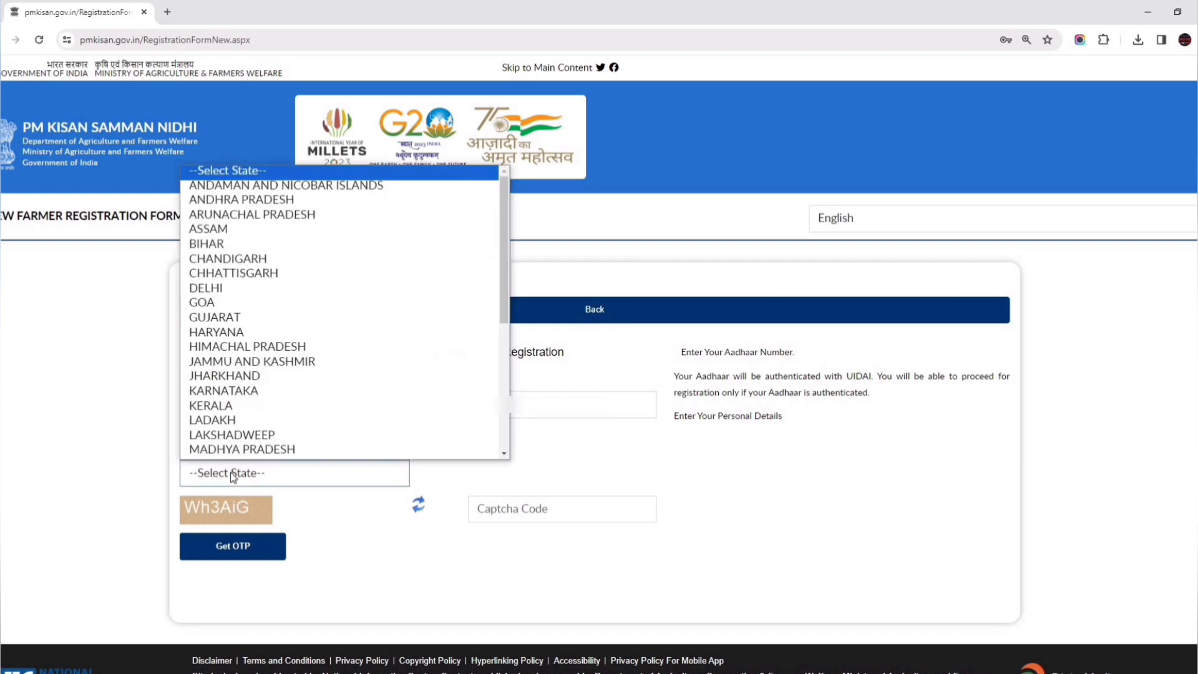
key("o")
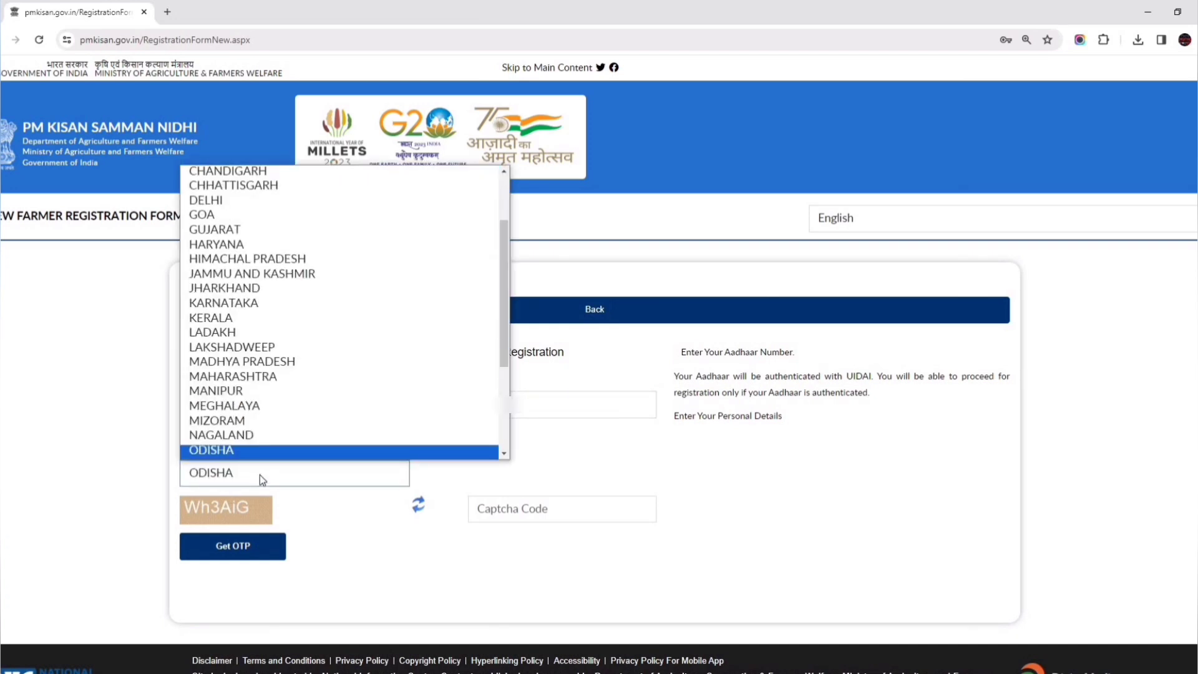
key("Return")
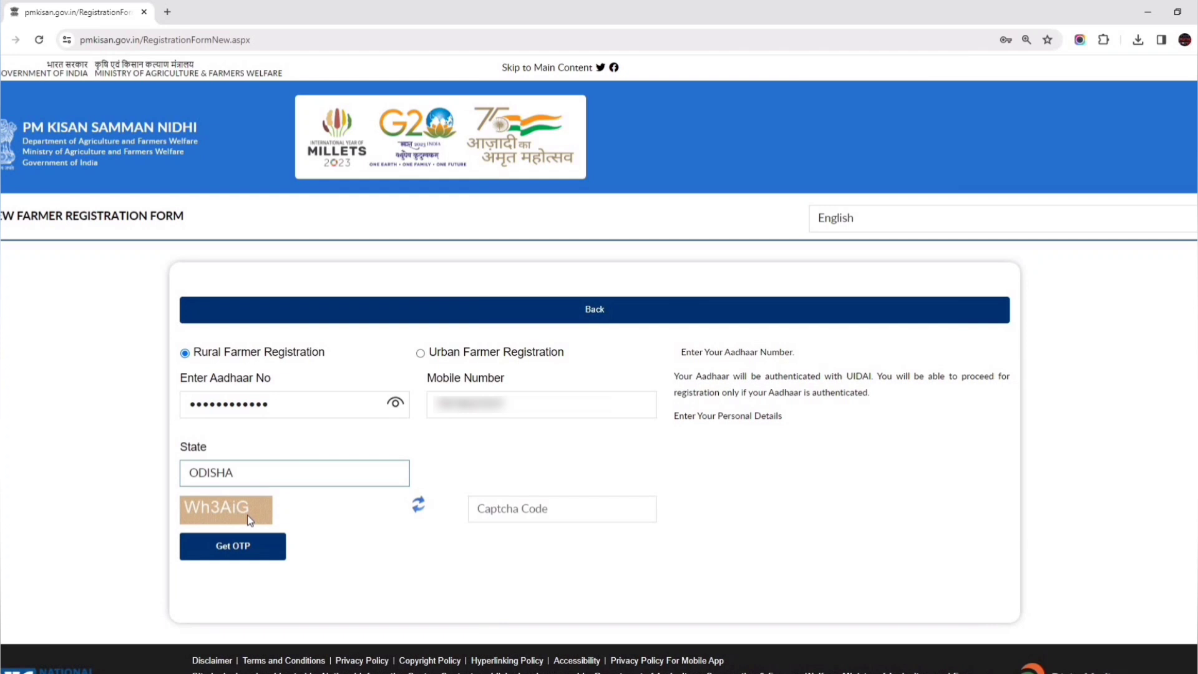
left_click(550, 510)
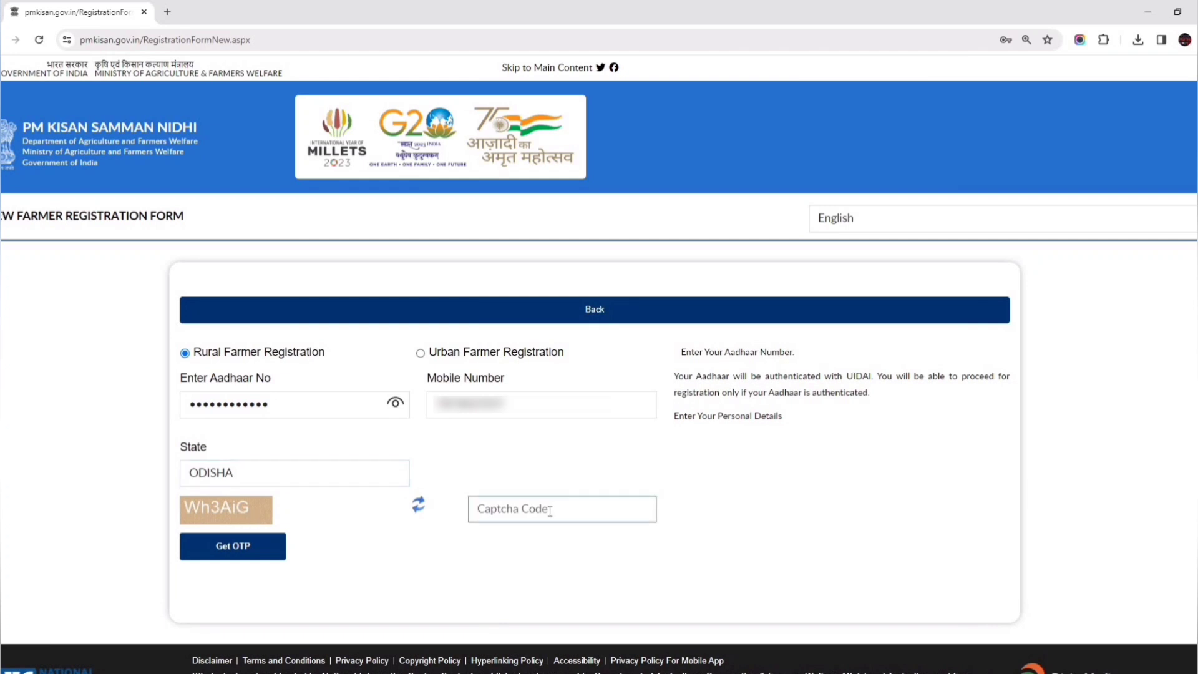
type("Wh3AiG")
Request the mobile OTP, enter the received OTP and a new captcha, and submit.
left_click(231, 548)
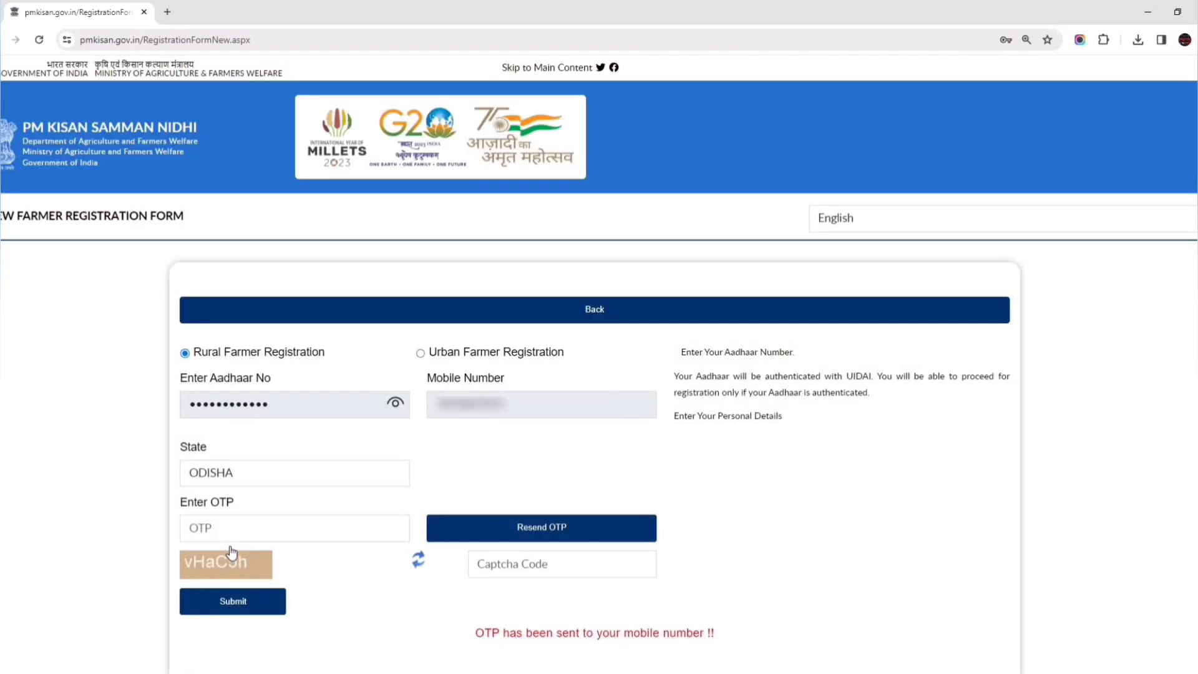
left_click(247, 530)
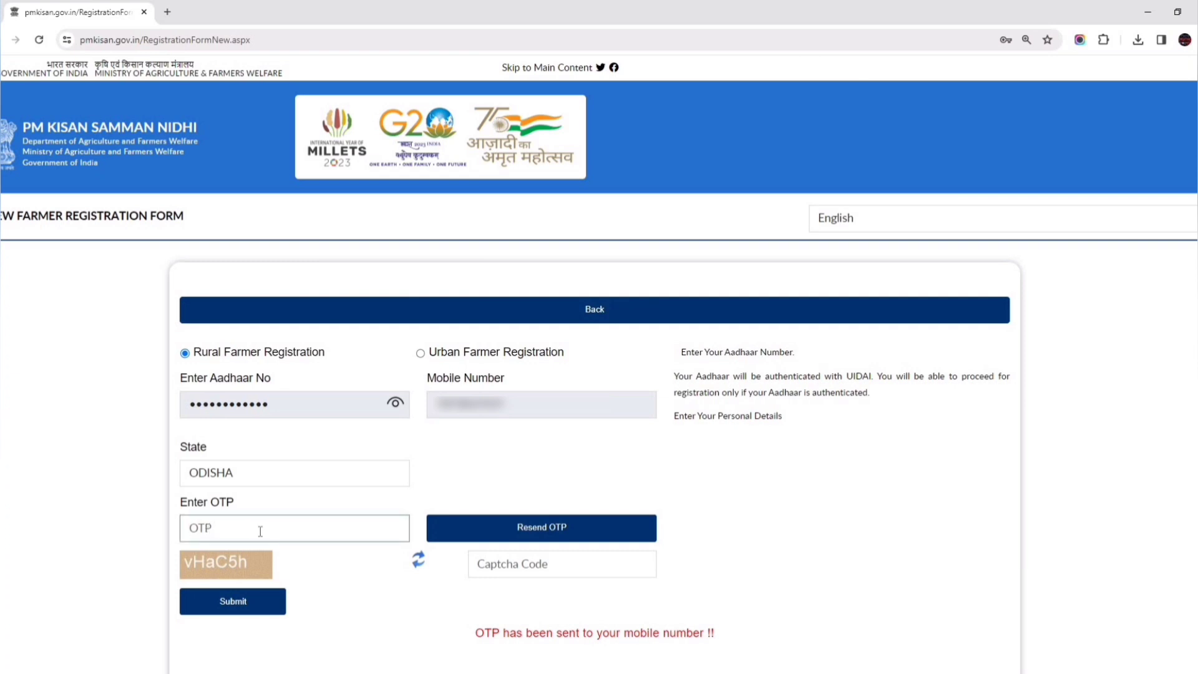
left_click(512, 565)
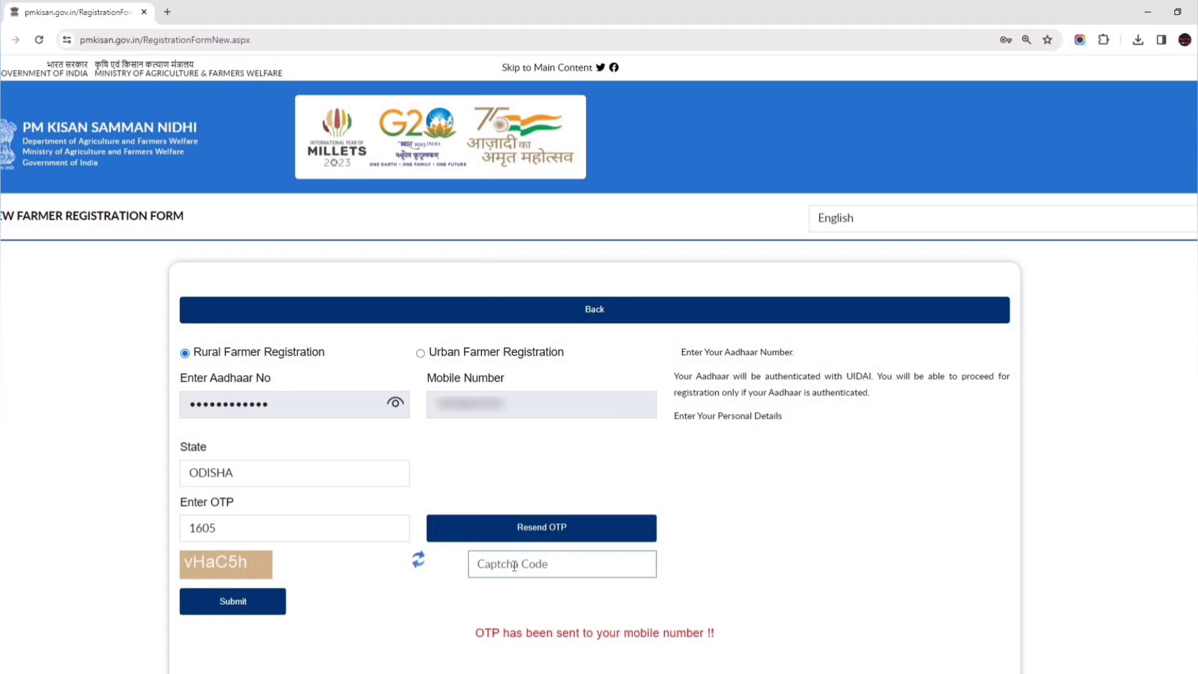
type("vHaC5h")
left_click(225, 608)
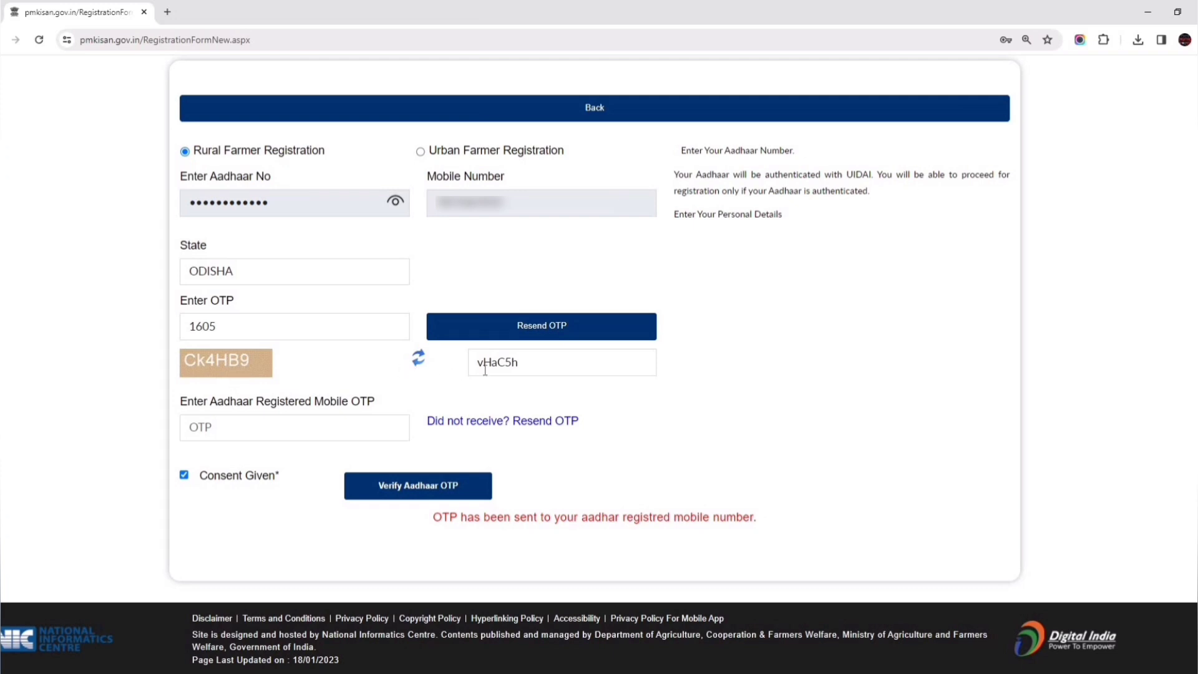
Replace the outdated captcha with the fresh one and enter the Aadhaar-registered mobile OTP.
left_click(528, 366)
key("ctrl+a")
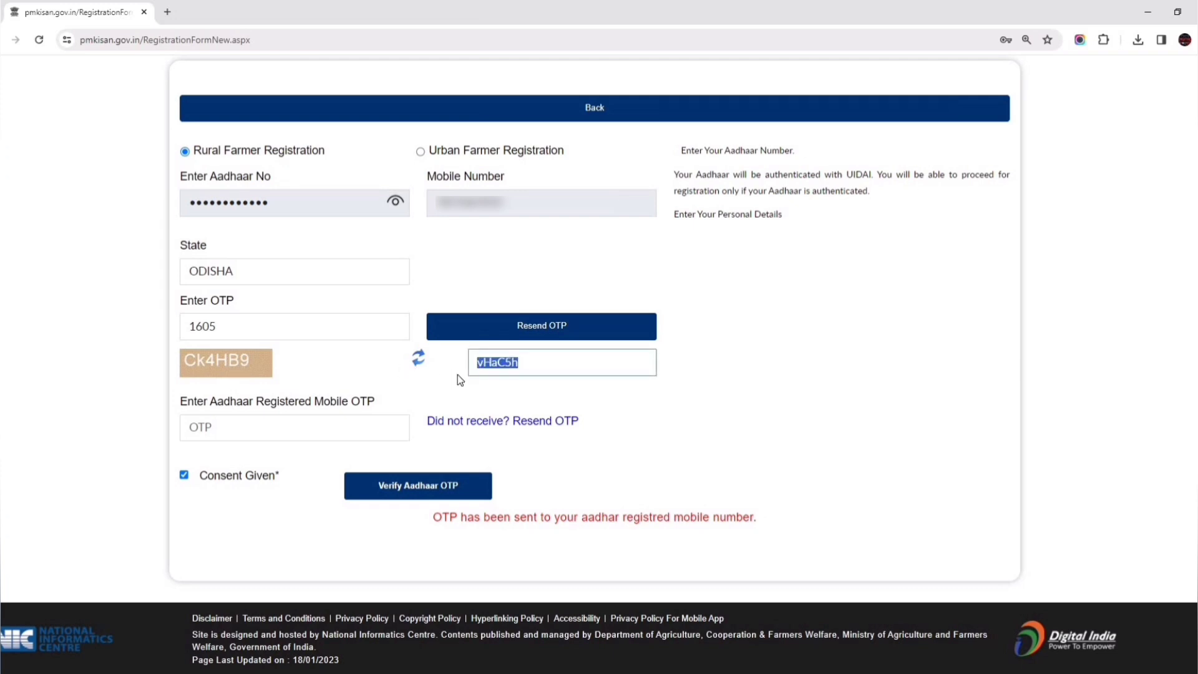
key("BackSpace")
type("Ck4HB9")
left_click(224, 432)
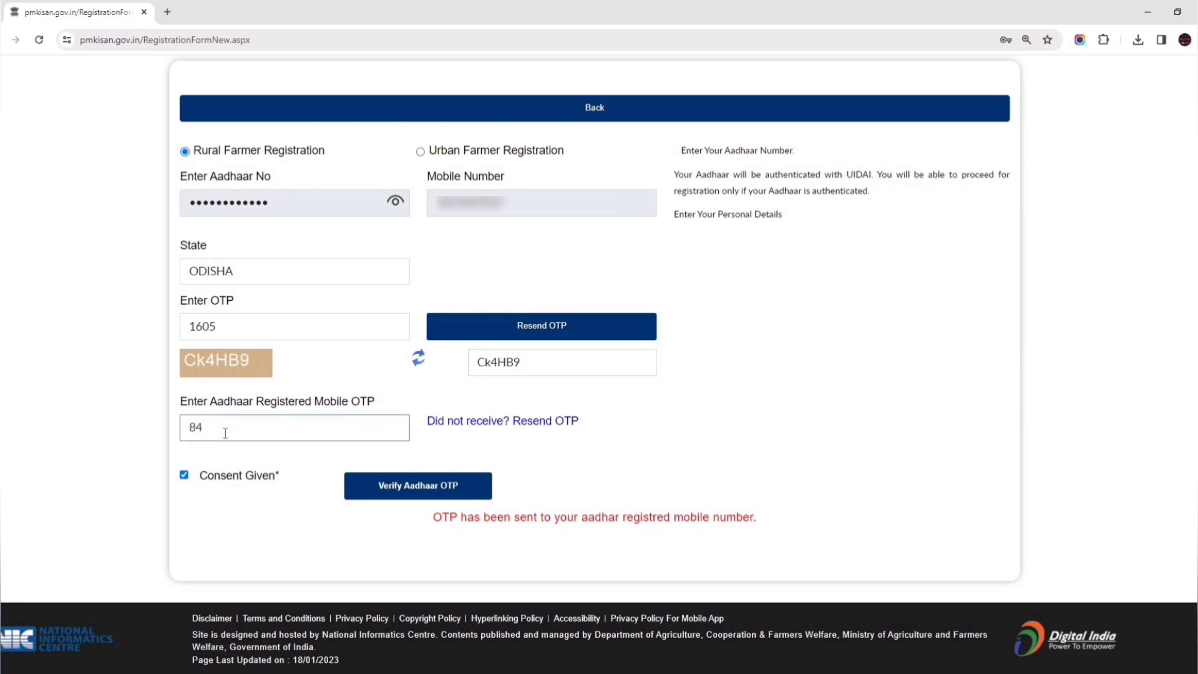
Verify the Aadhaar OTP and set the district to BALESHWAR.
left_click(413, 491)
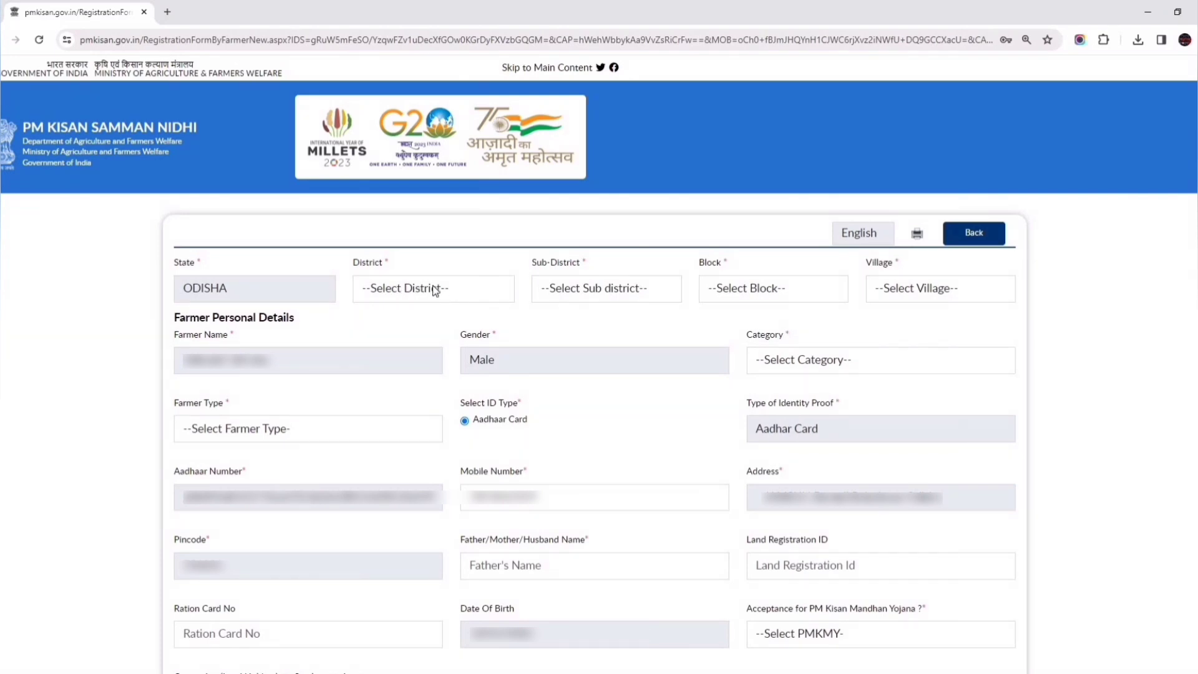
left_click(413, 288)
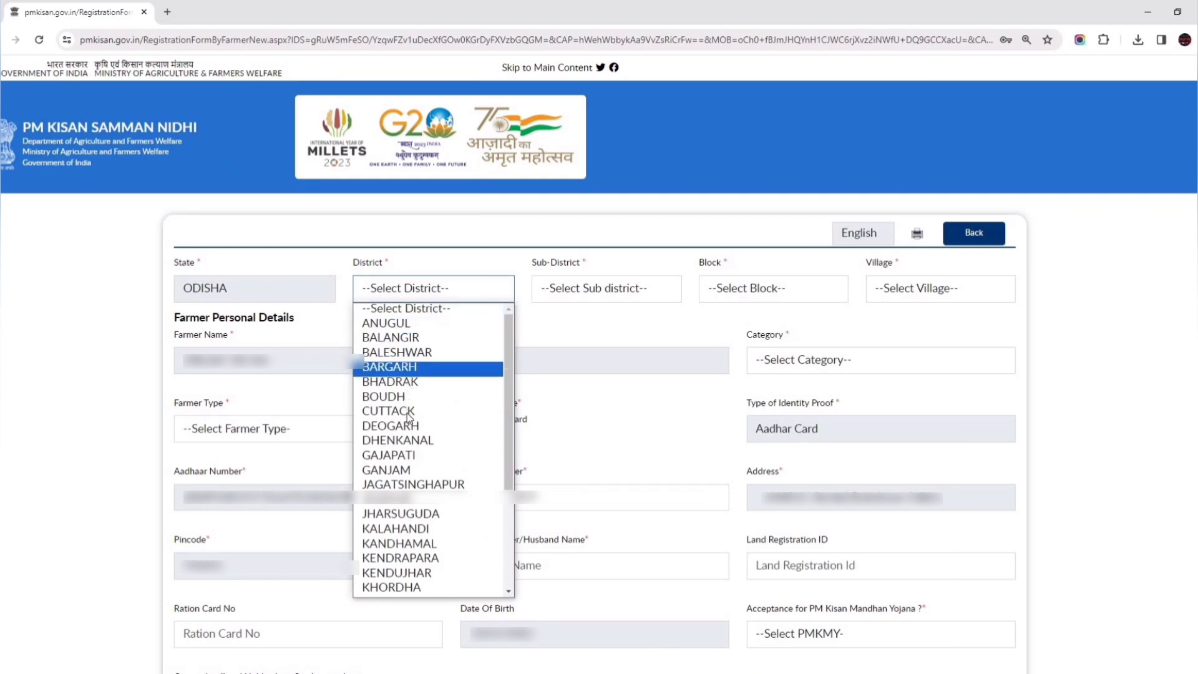
left_click(397, 352)
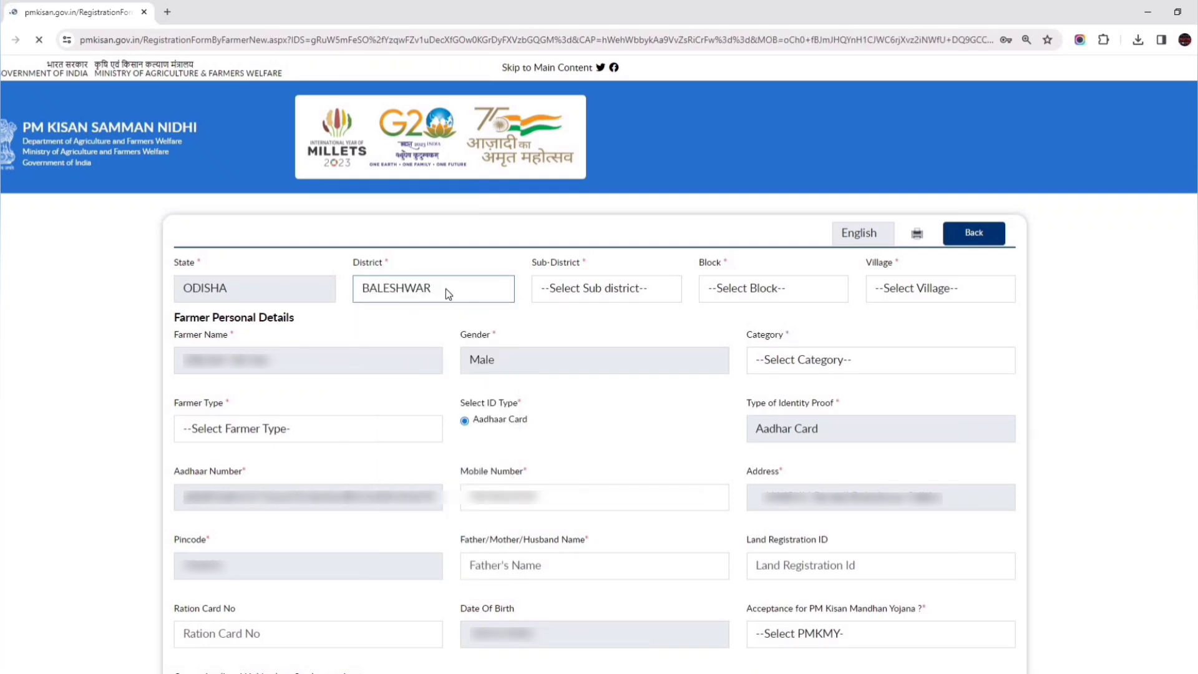
Set the sub-district to Singla and the block to BASTA.
left_click(608, 292)
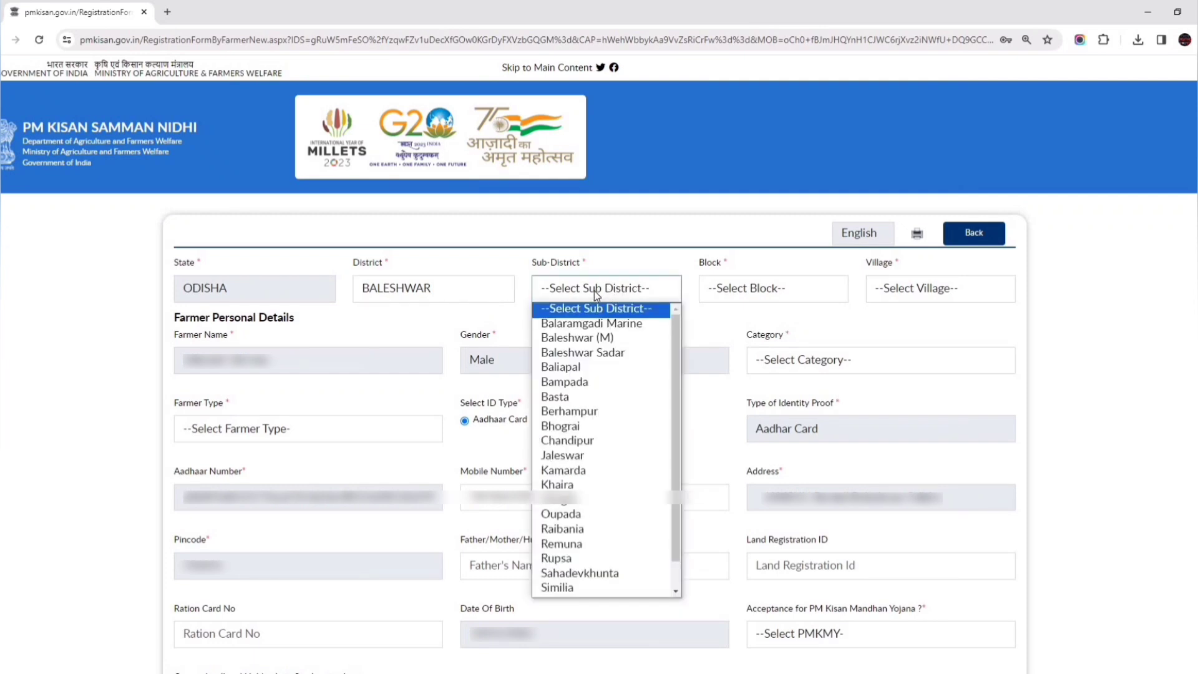
type("sin")
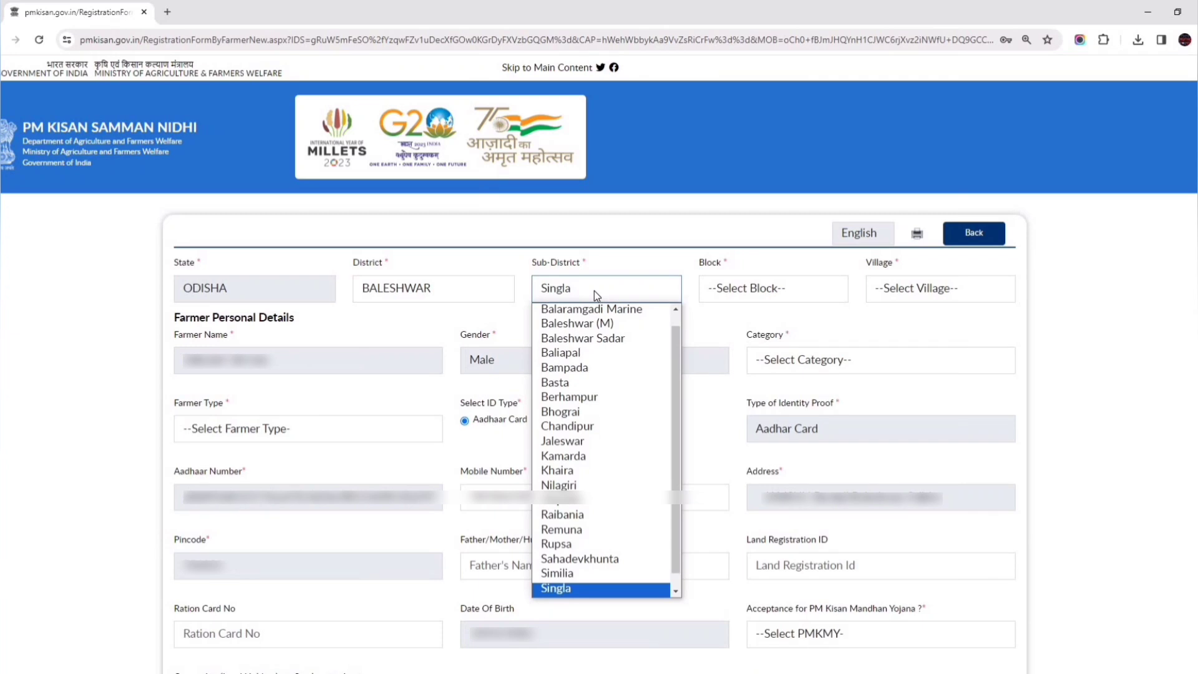
key("Return")
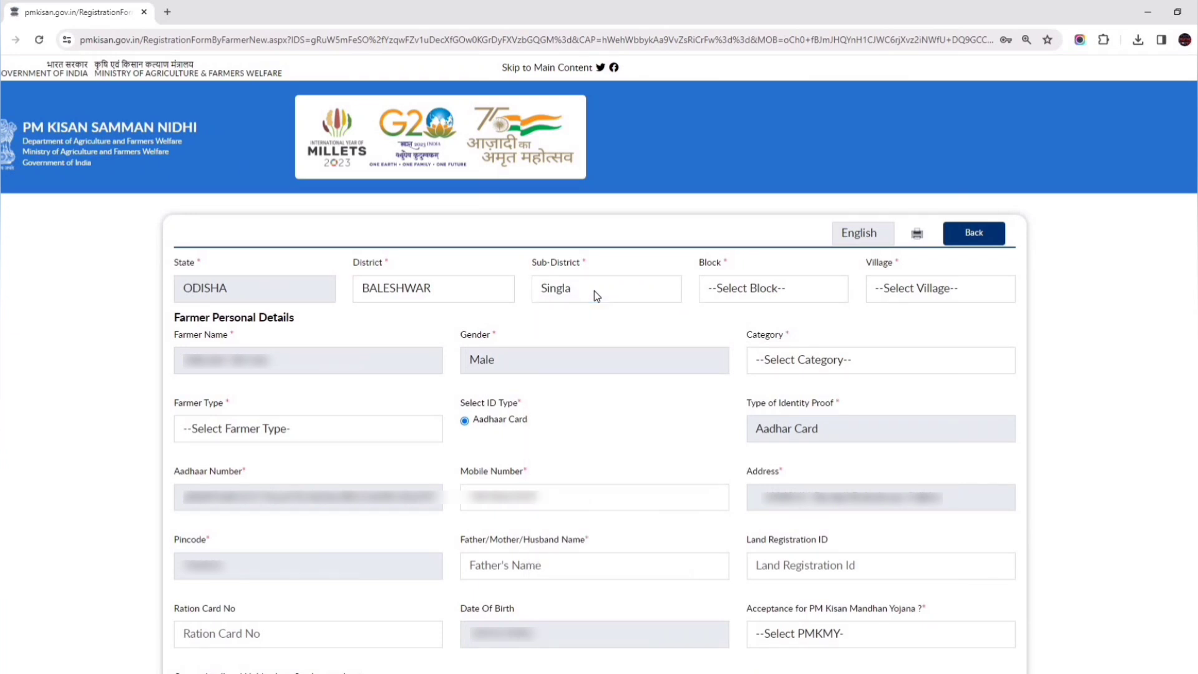
left_click(760, 293)
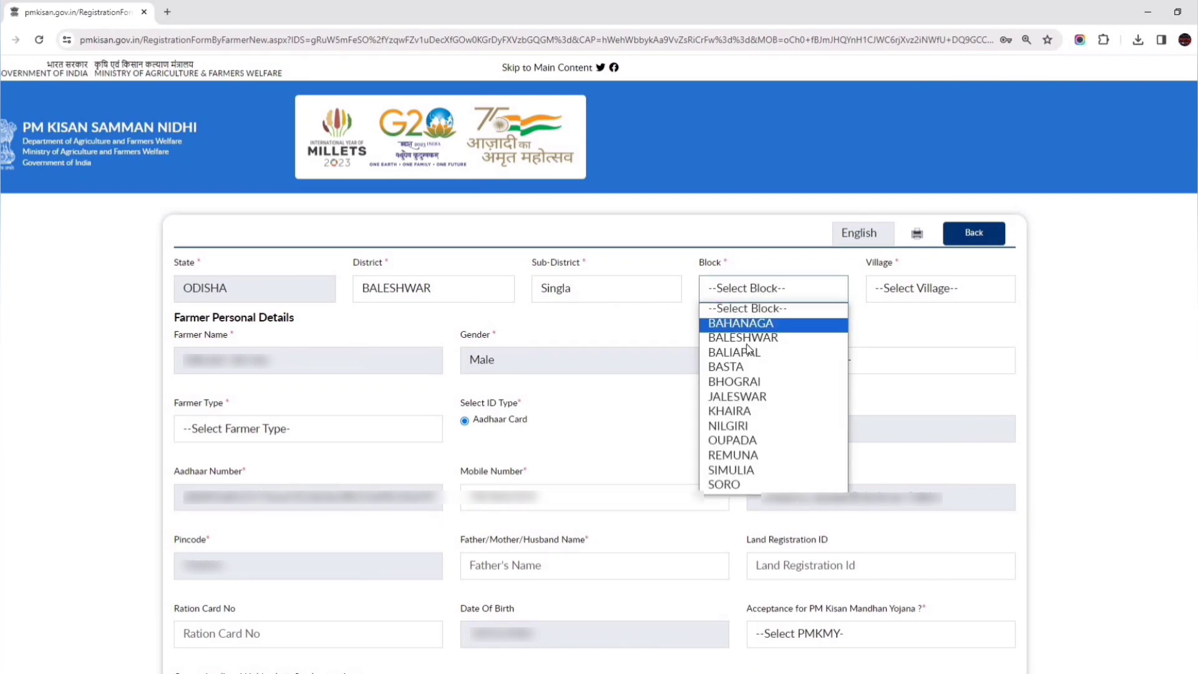
left_click(725, 368)
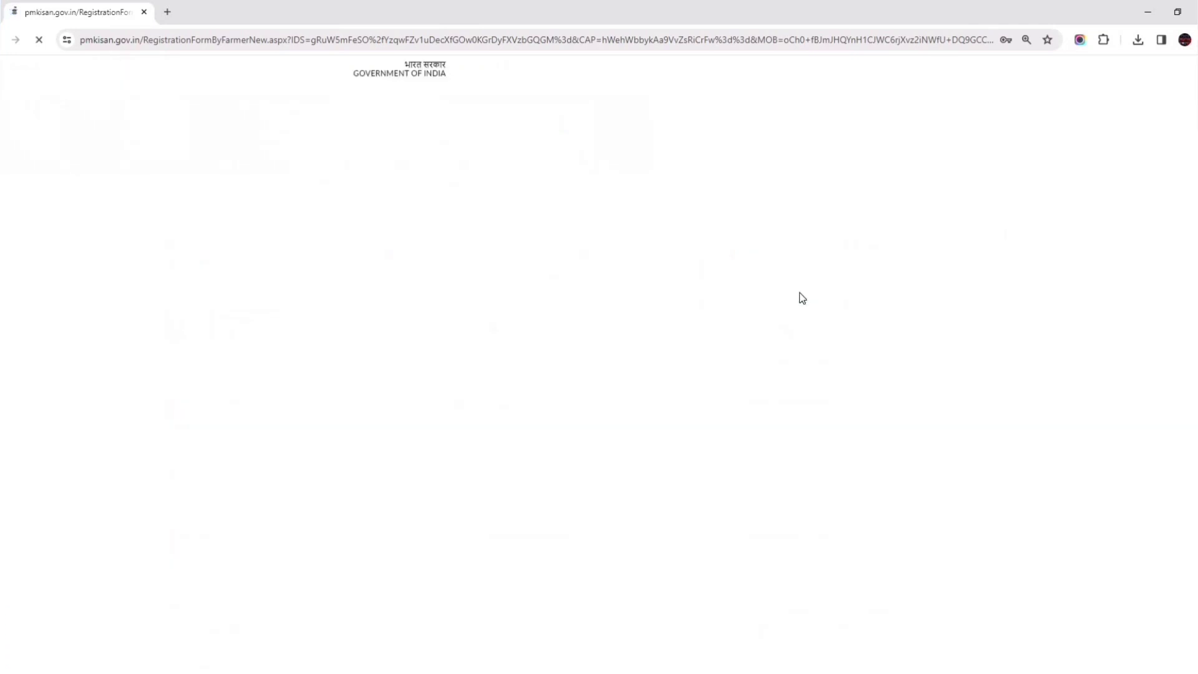
Select village Bantuli - (392189), category General/Others, and farmer type Small (1-2Ha).
left_click(920, 289)
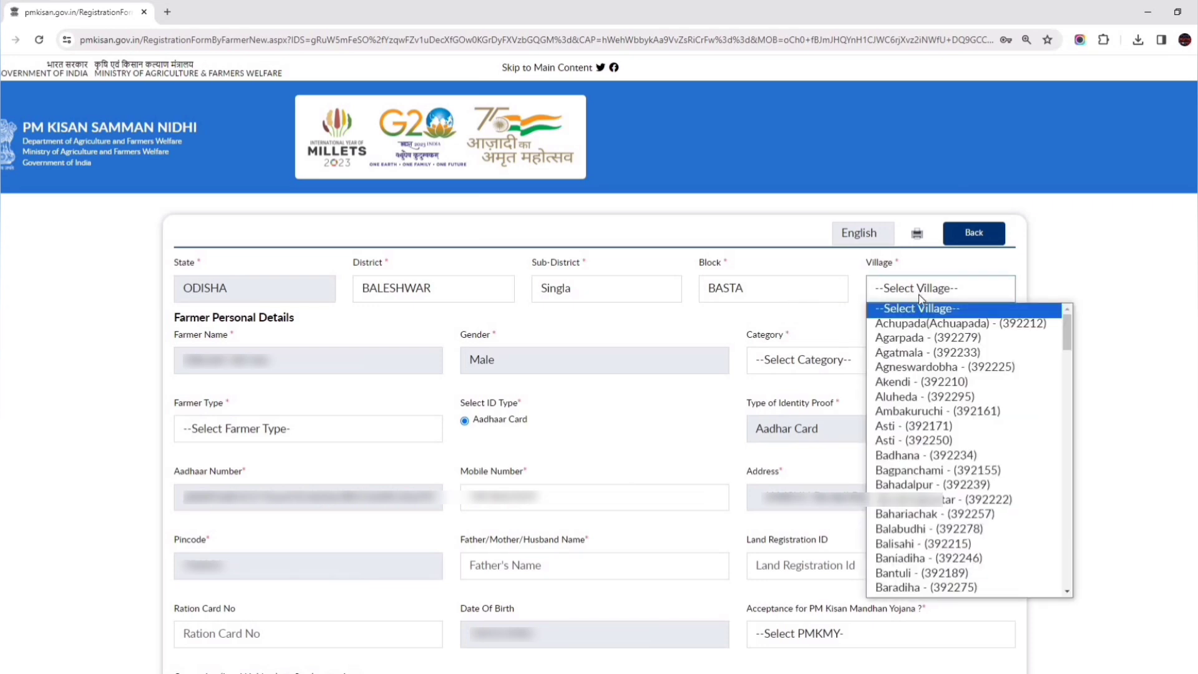
left_click(897, 574)
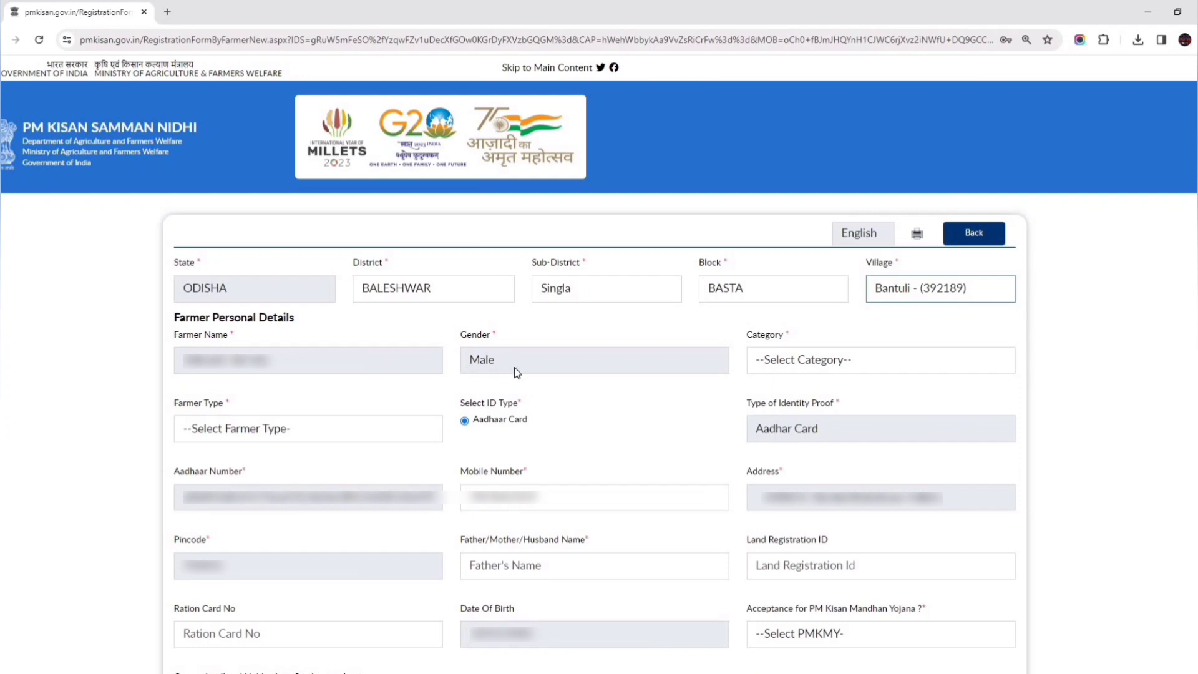
left_click(790, 365)
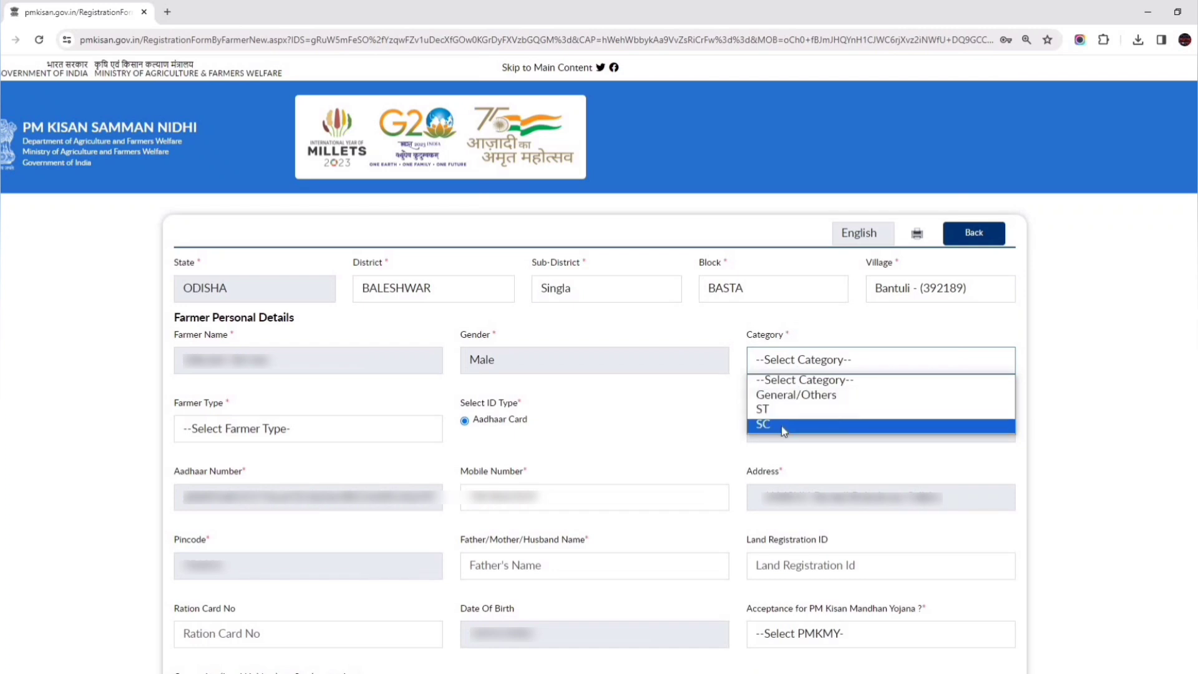
left_click(780, 395)
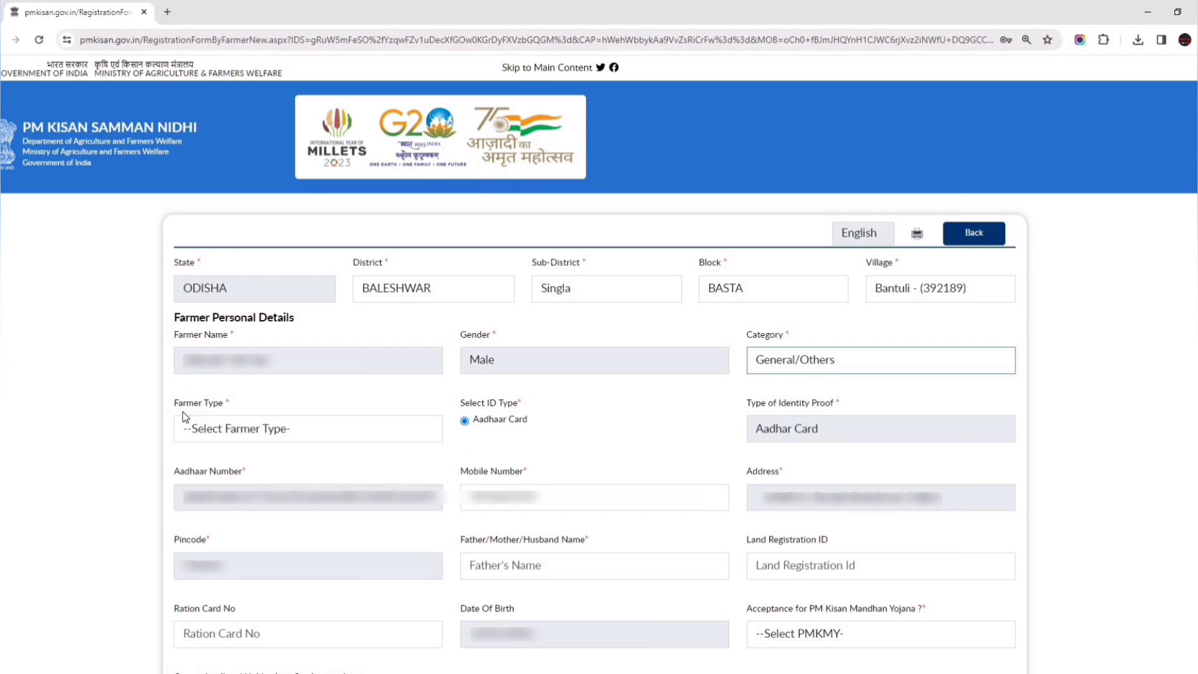
left_click(211, 429)
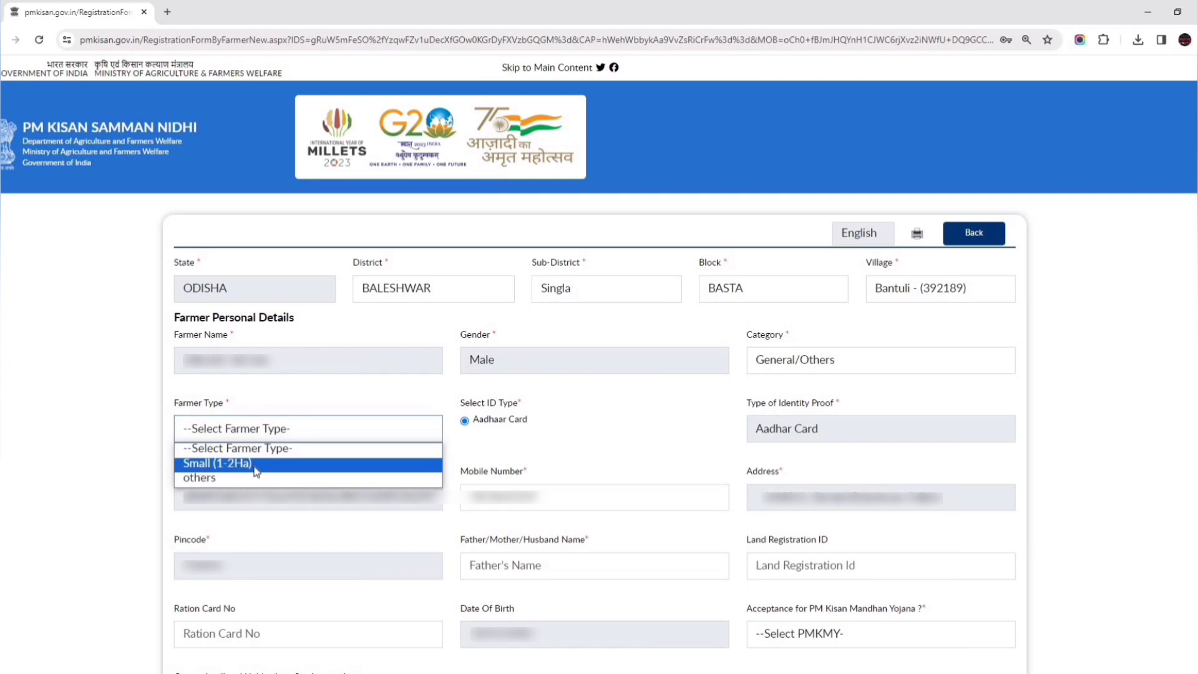
left_click(216, 469)
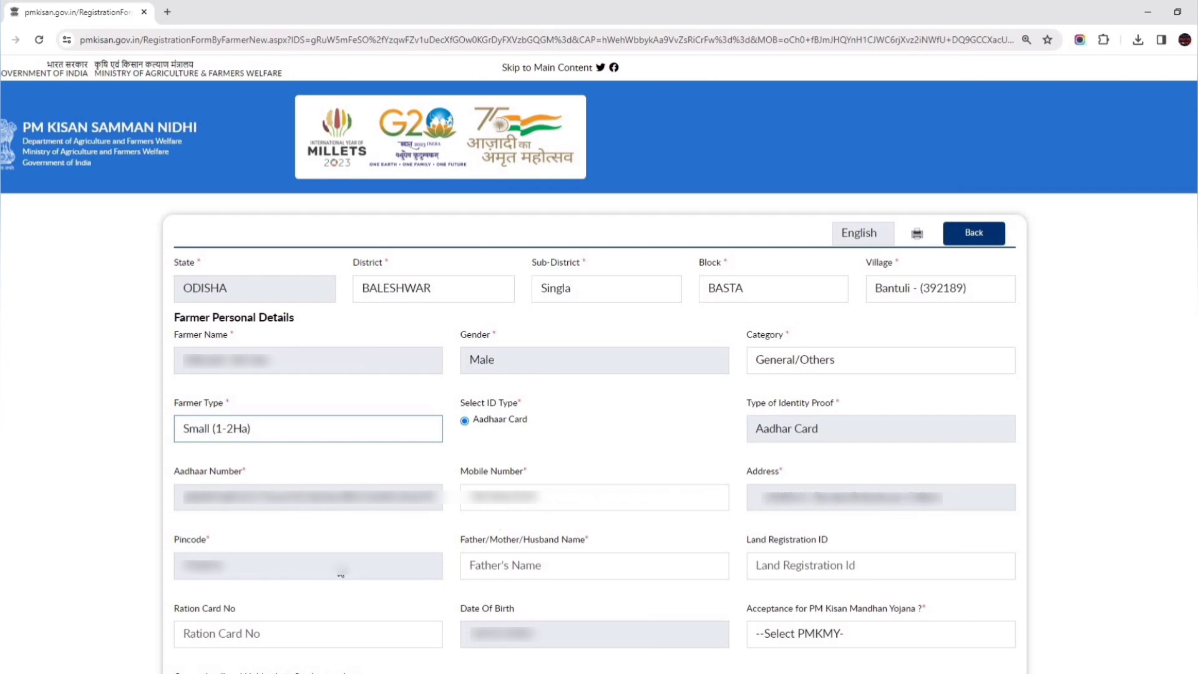
Enter the father's name in the Father/Mother/Husband Name field.
left_click(540, 566)
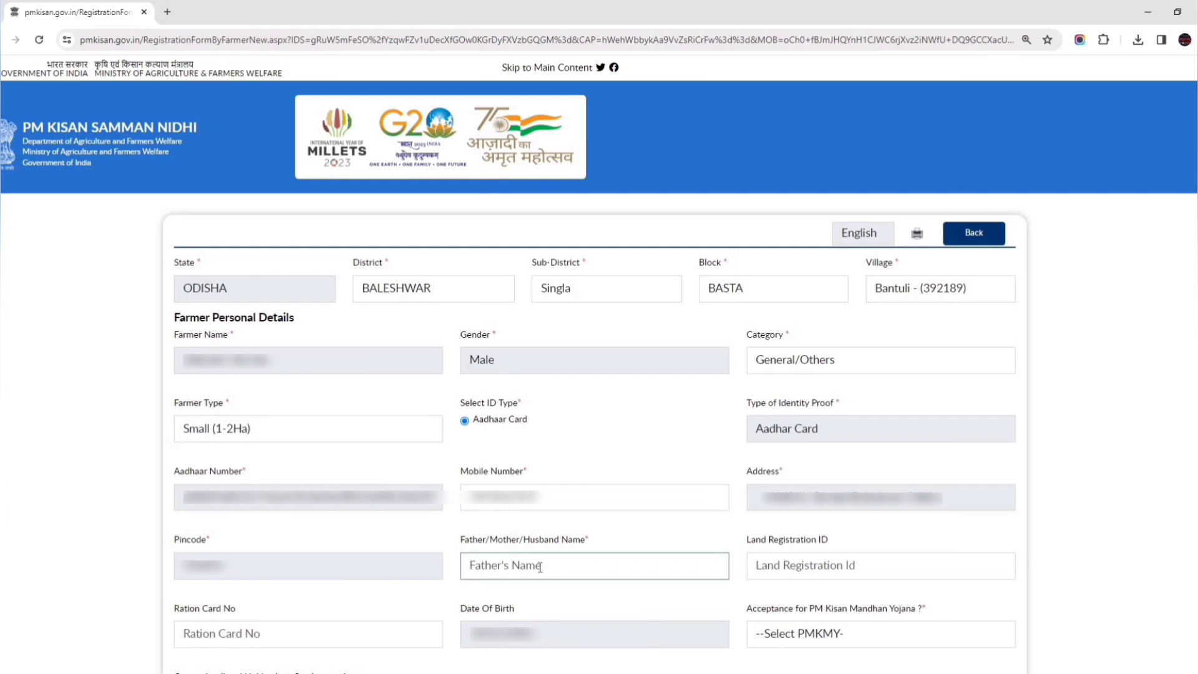
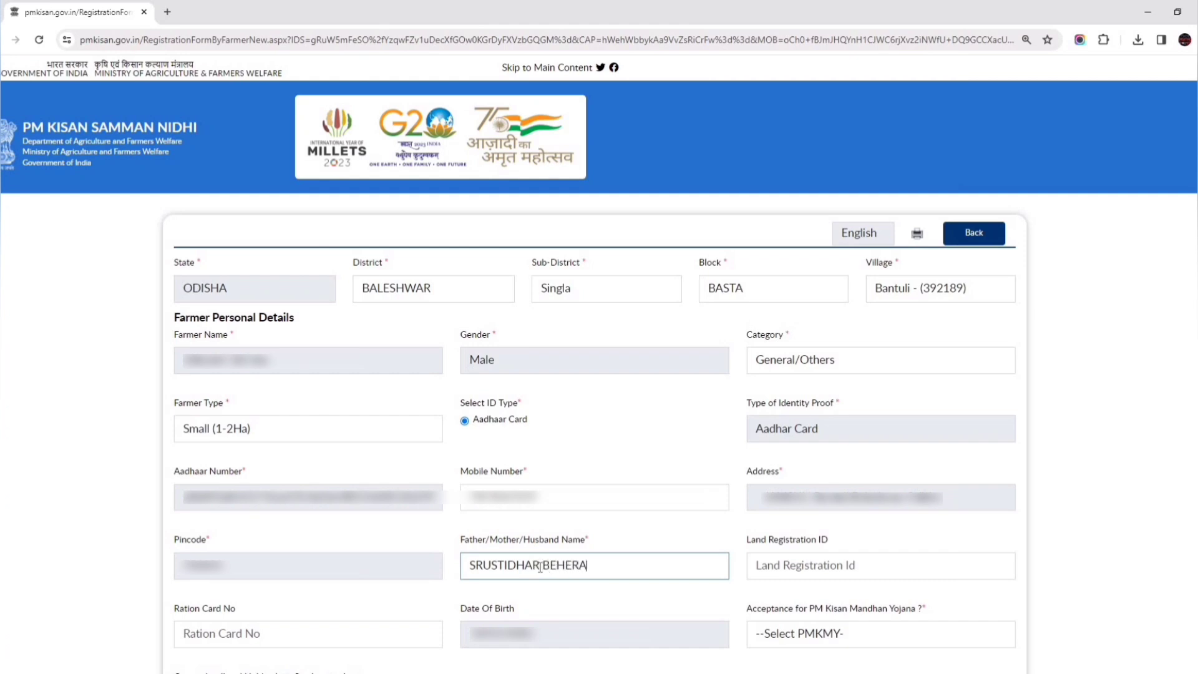
left_click(803, 568)
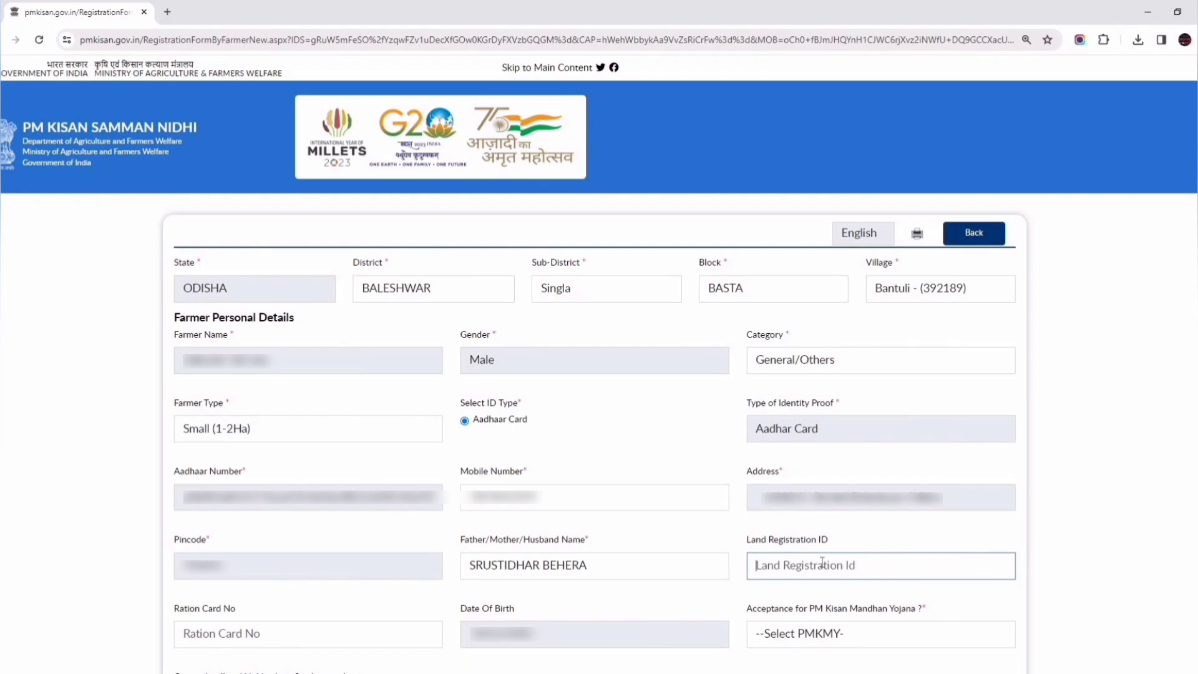
Enter the farmer's ration card number.
scroll(823, 564, "down", 5)
left_click(231, 318)
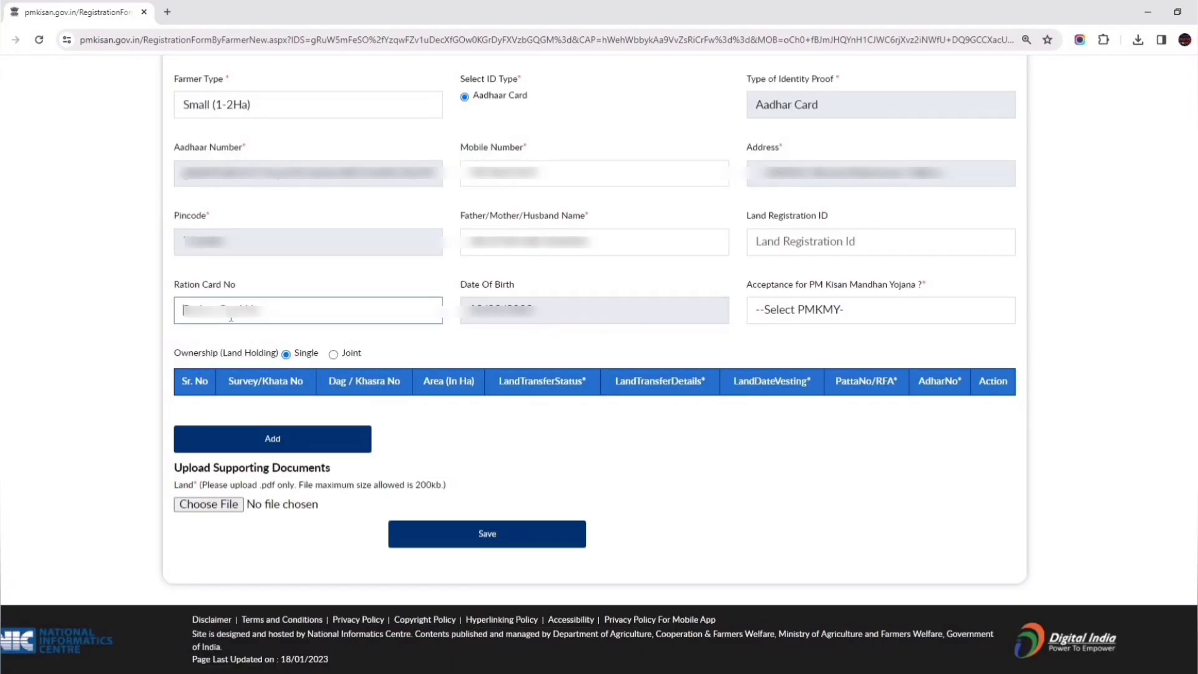
type("000000000000")
Accept PM Kisan Mandhan Yojana with Yes, set land ownership to Joint, and start adding a land record.
left_click(800, 310)
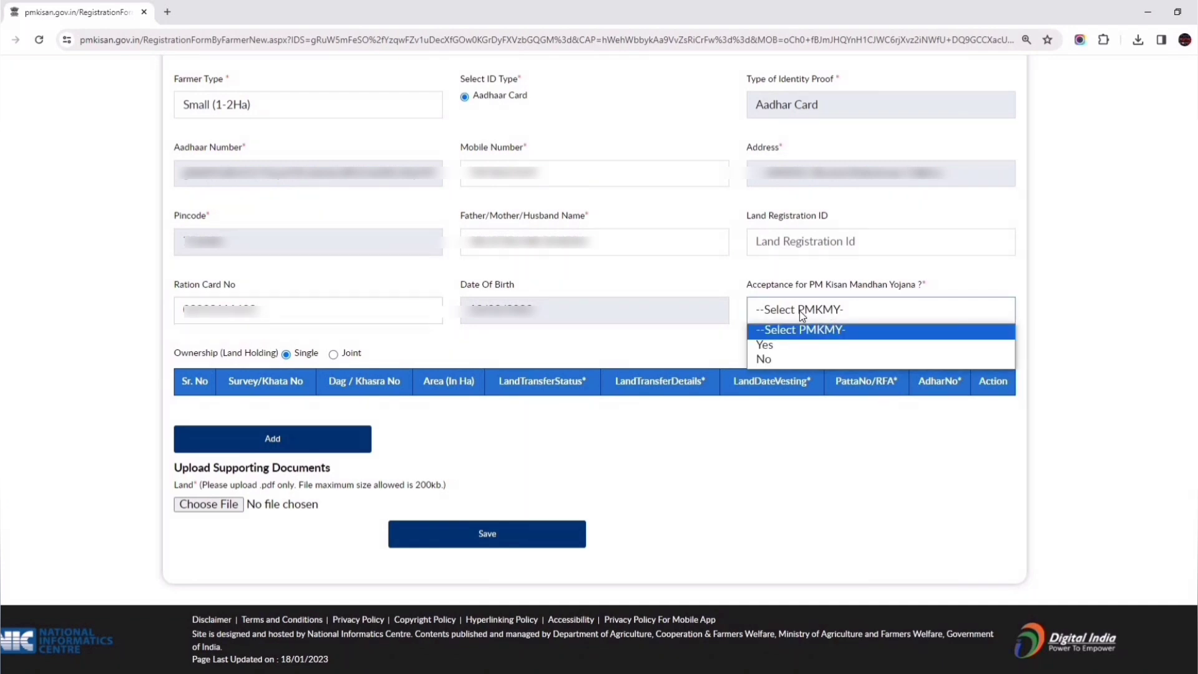
left_click(785, 344)
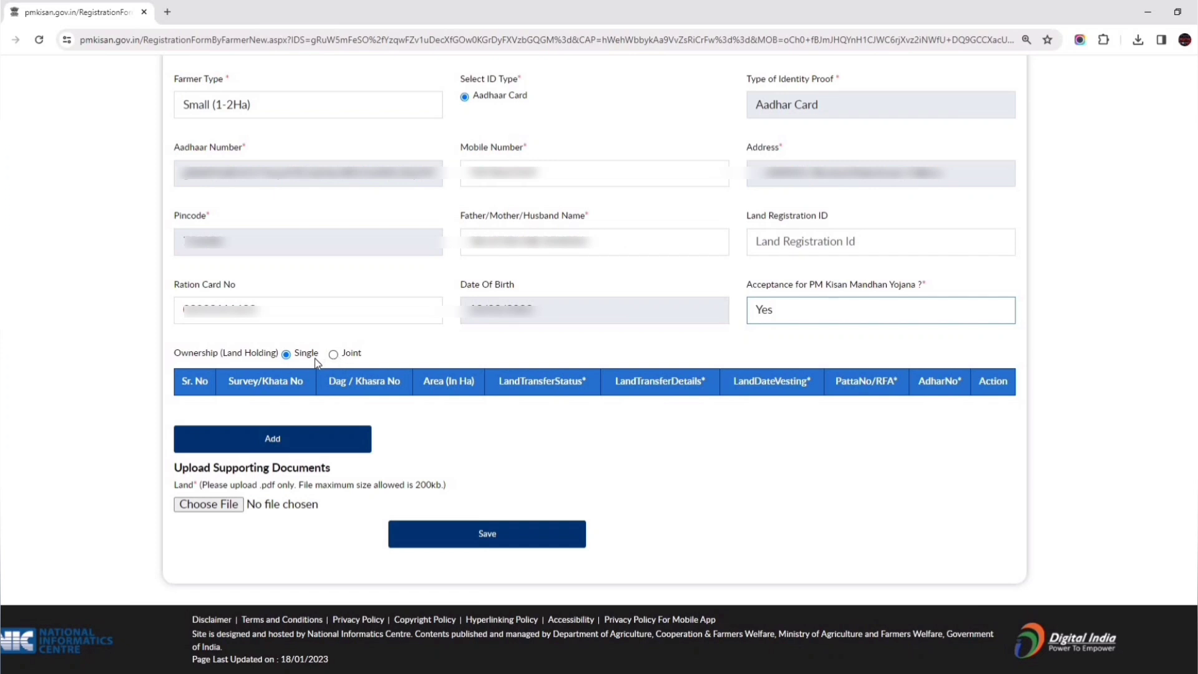
left_click(334, 355)
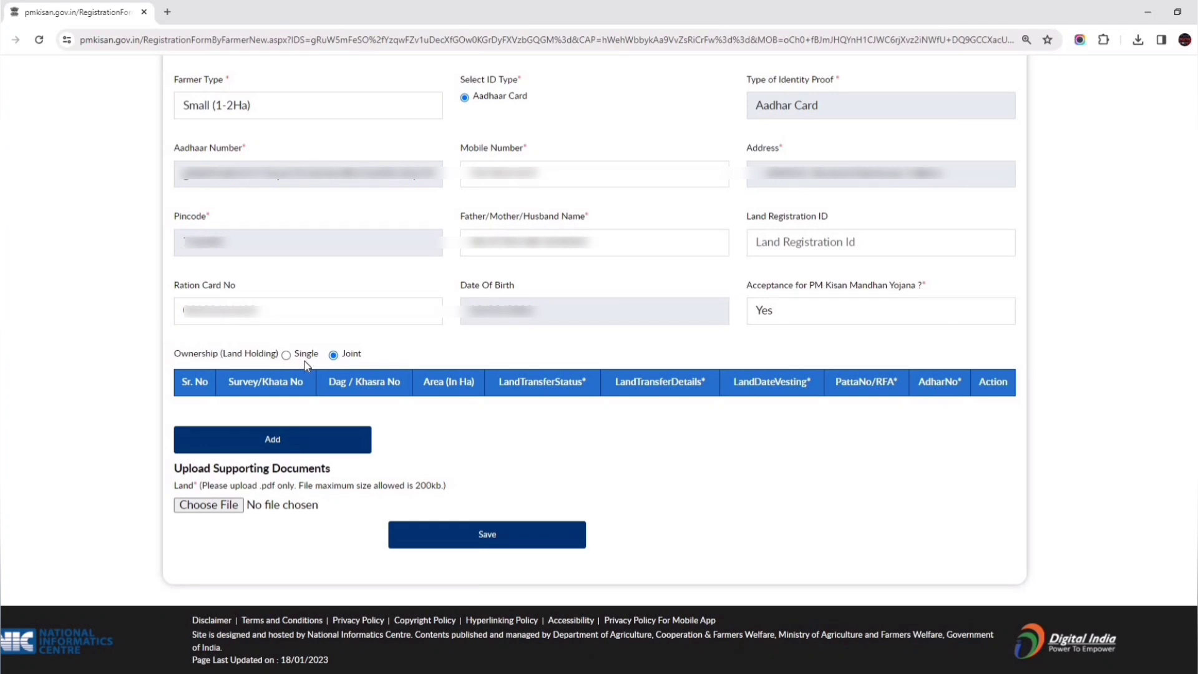
left_click(270, 440)
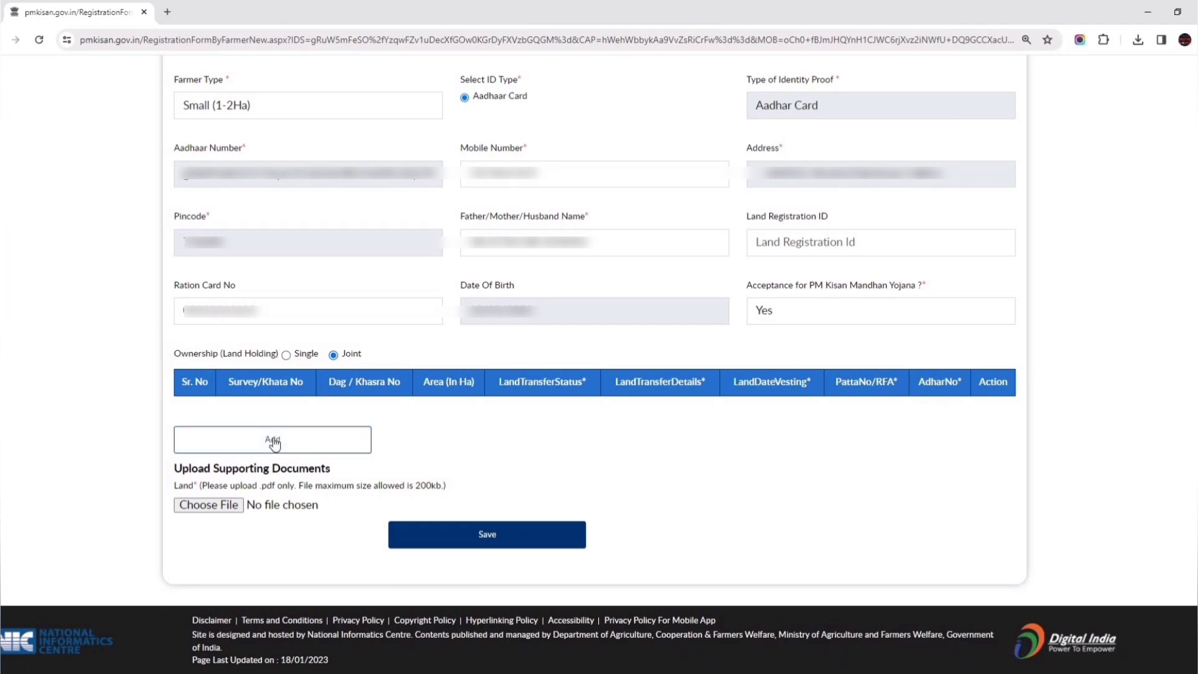
Enter Khata number 424/410, Dag/Khasra 372, and area 0.1619 ha for the land holding.
left_click(270, 353)
type("424/410")
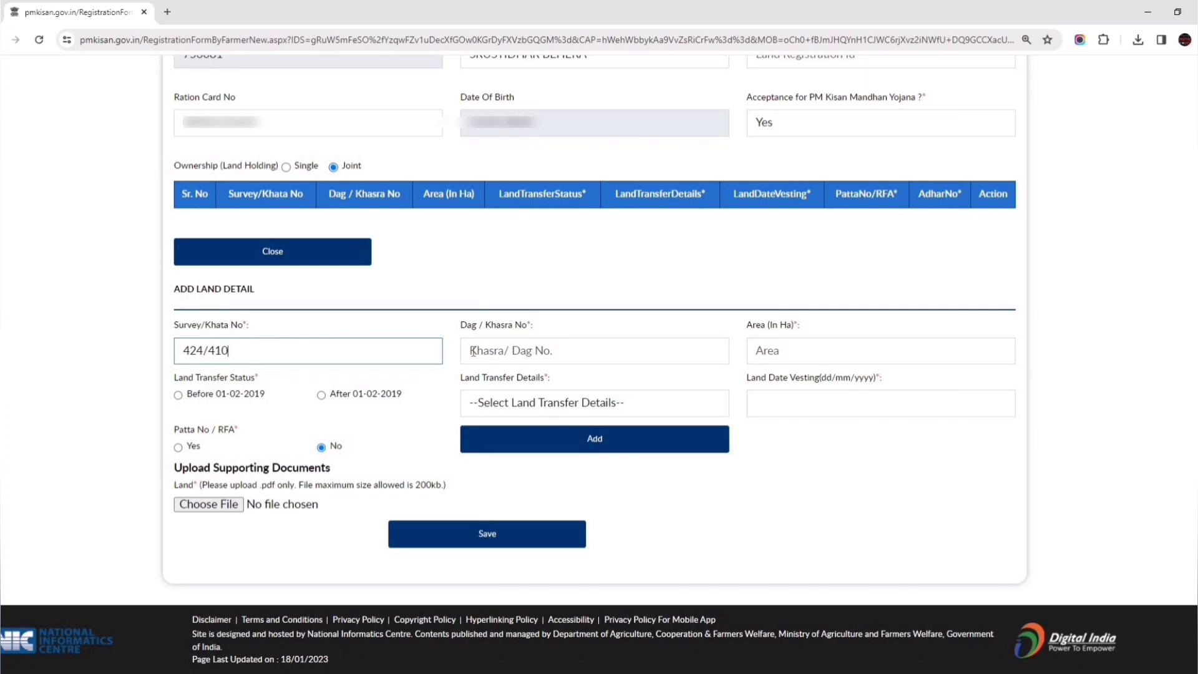
left_click(470, 351)
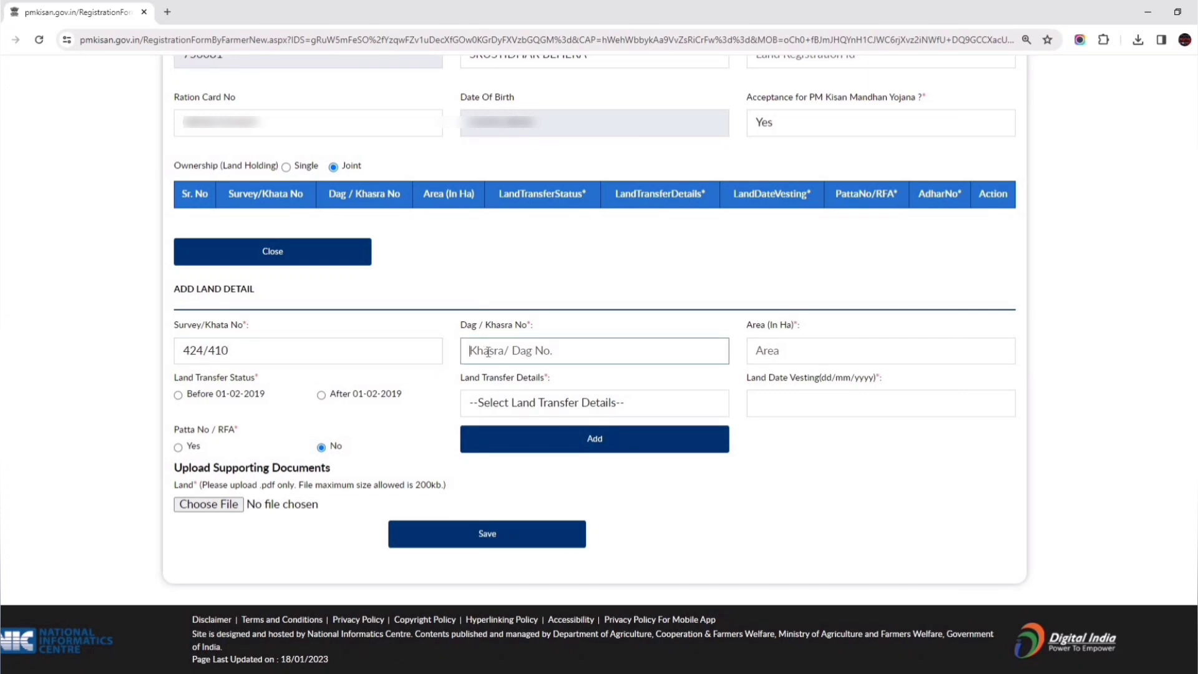
type("372")
left_click(799, 354)
type("0")
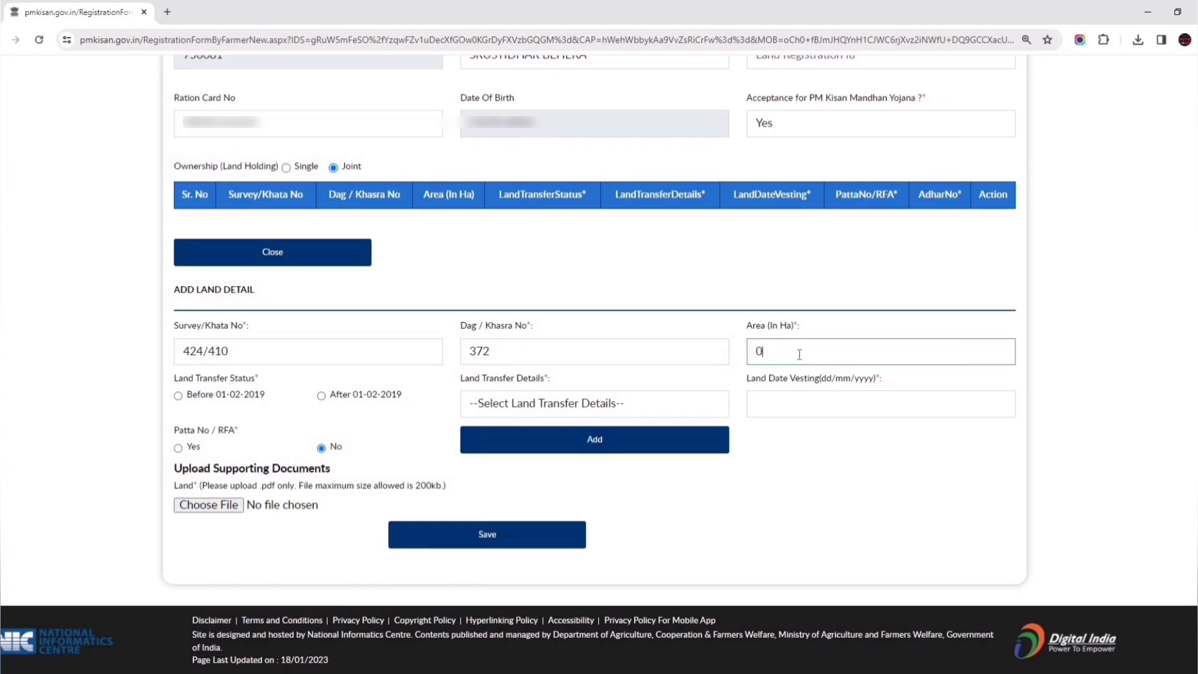
type(".1619")
Mark the transfer before 01-02-2019 as Purchase of Land, vested 11/05/1988, and add the row.
left_click(227, 389)
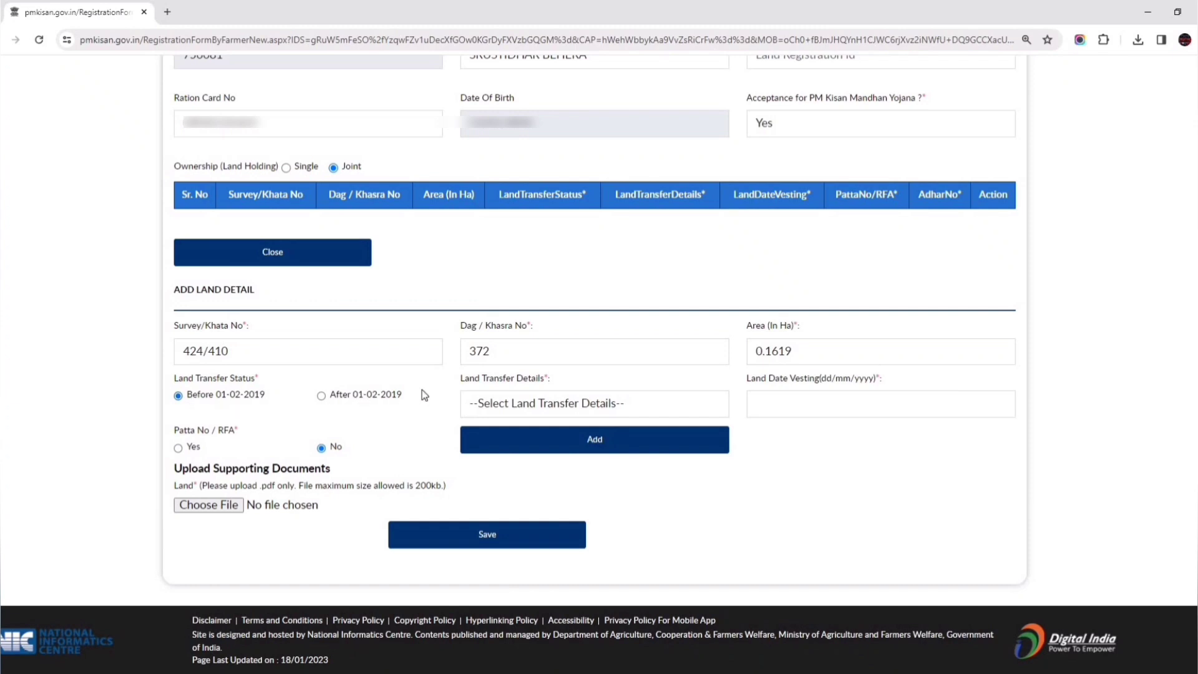
left_click(510, 411)
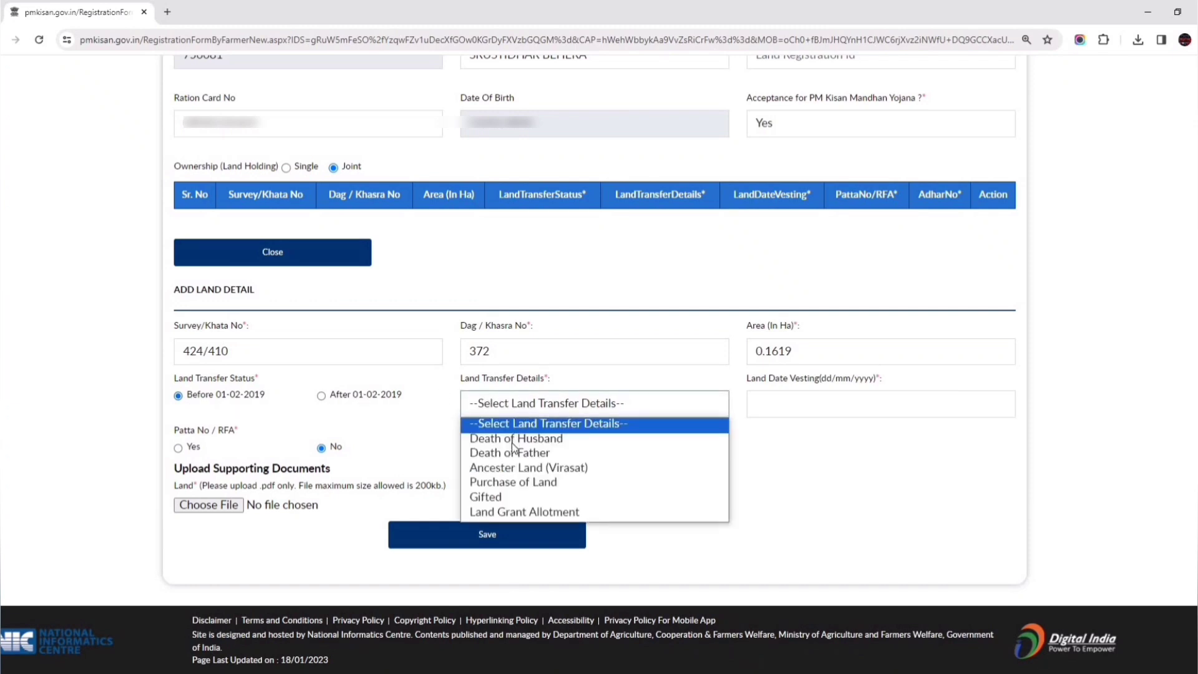
left_click(496, 482)
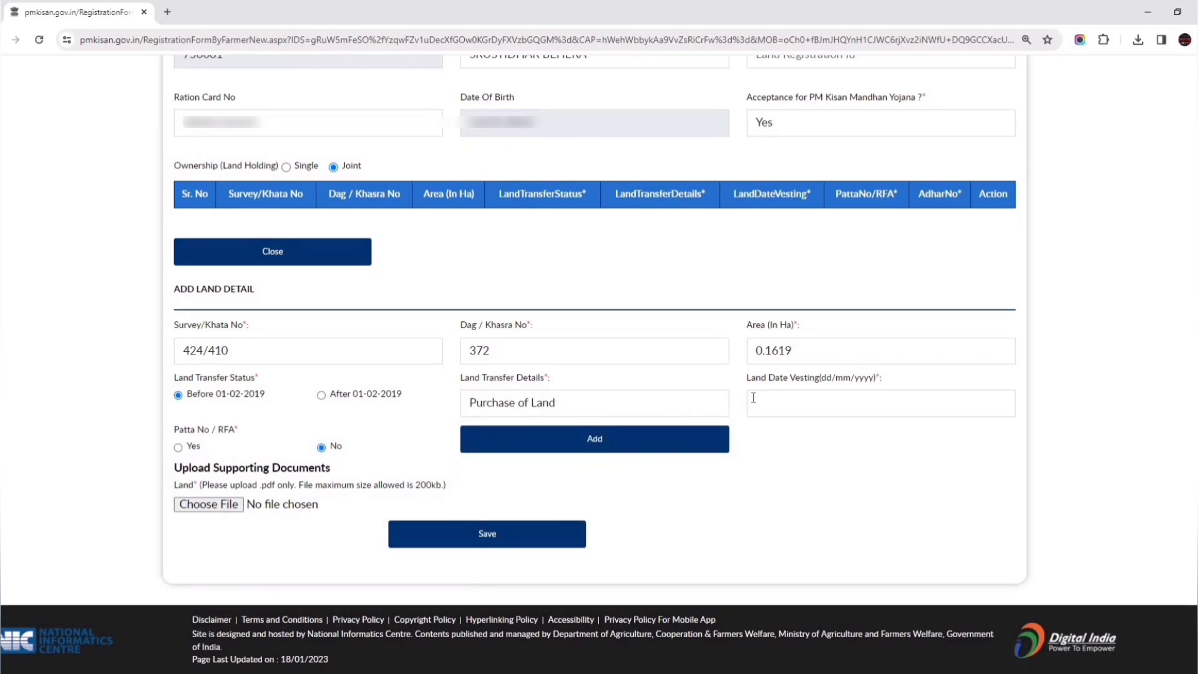
left_click(777, 401)
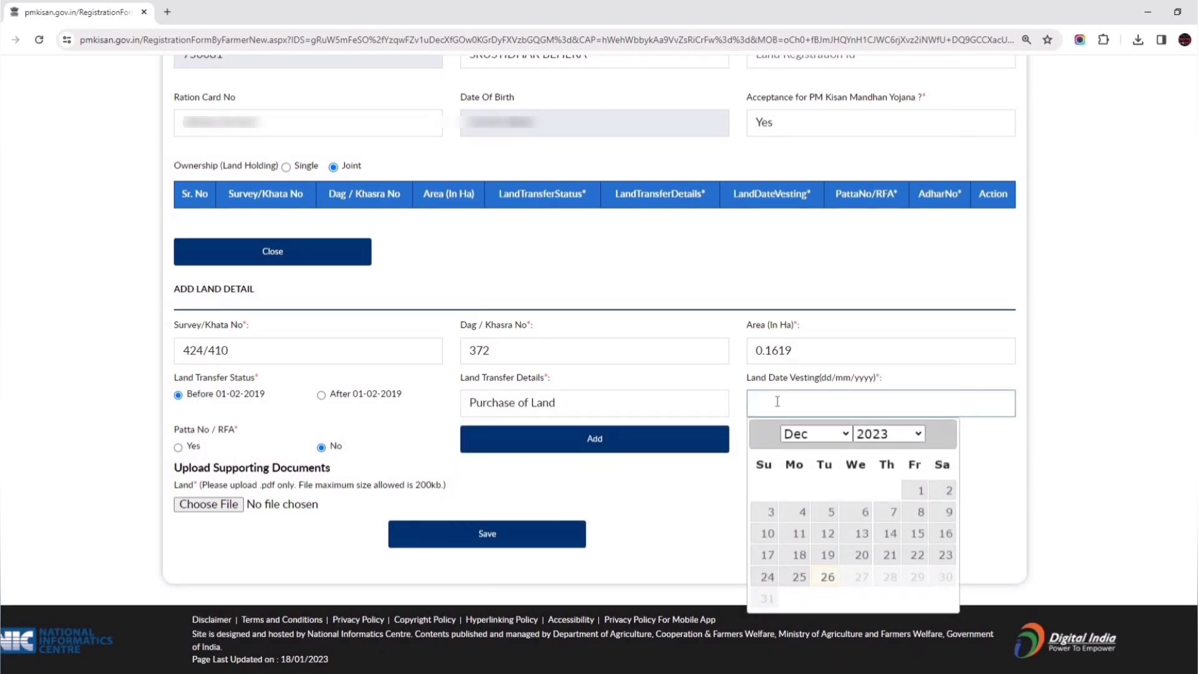
left_click(895, 435)
scroll(886, 281, "up", 5)
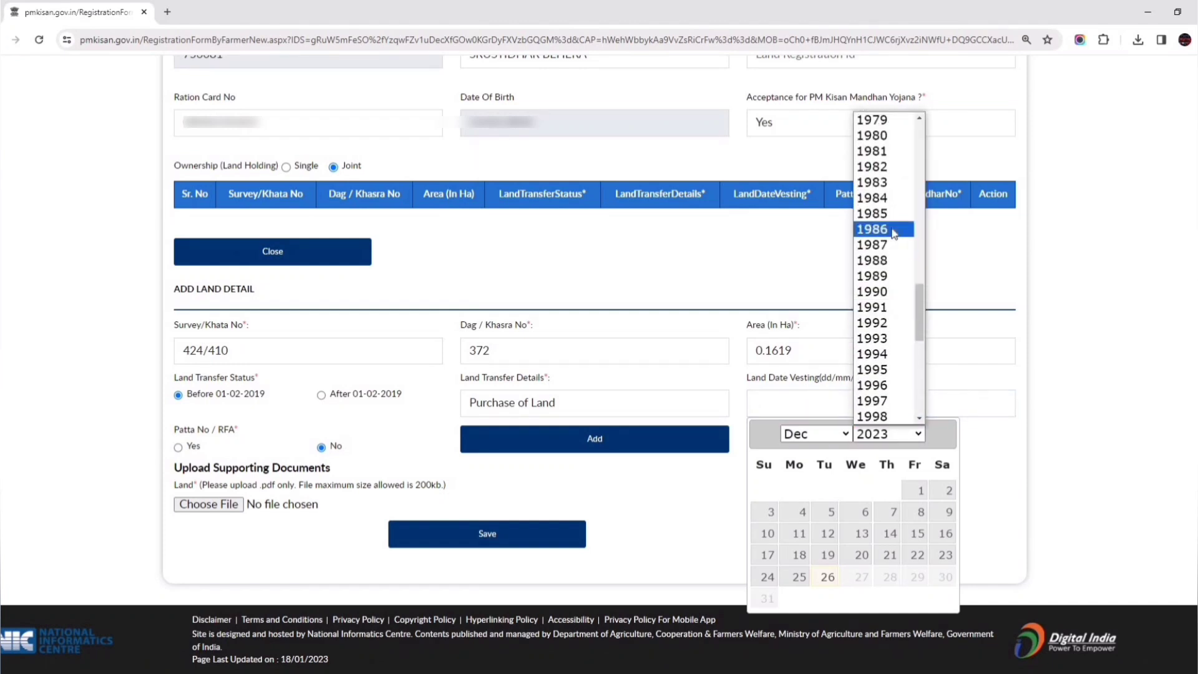
left_click(876, 261)
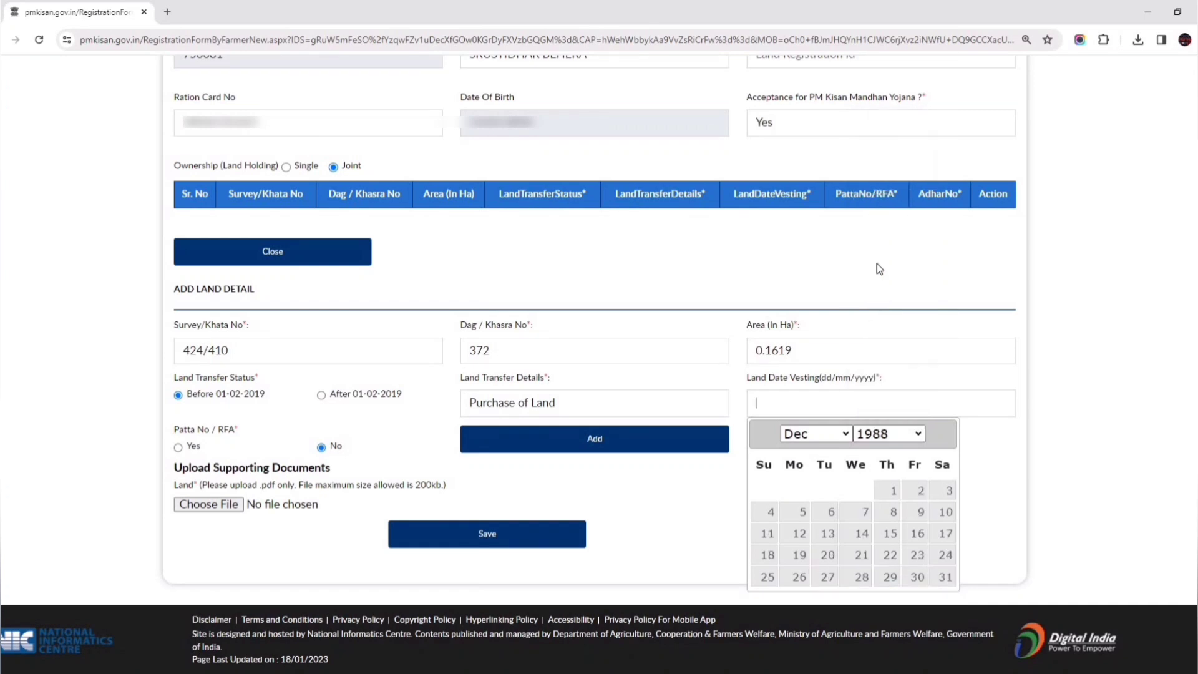
left_click(813, 435)
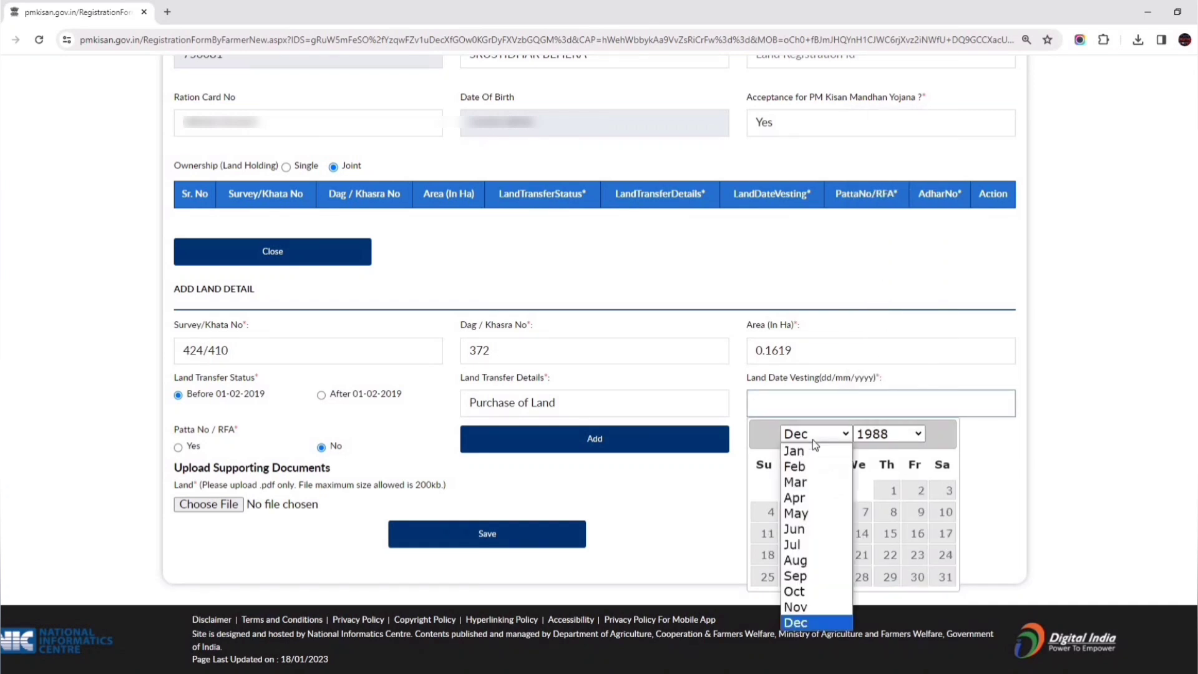
left_click(797, 513)
left_click(860, 514)
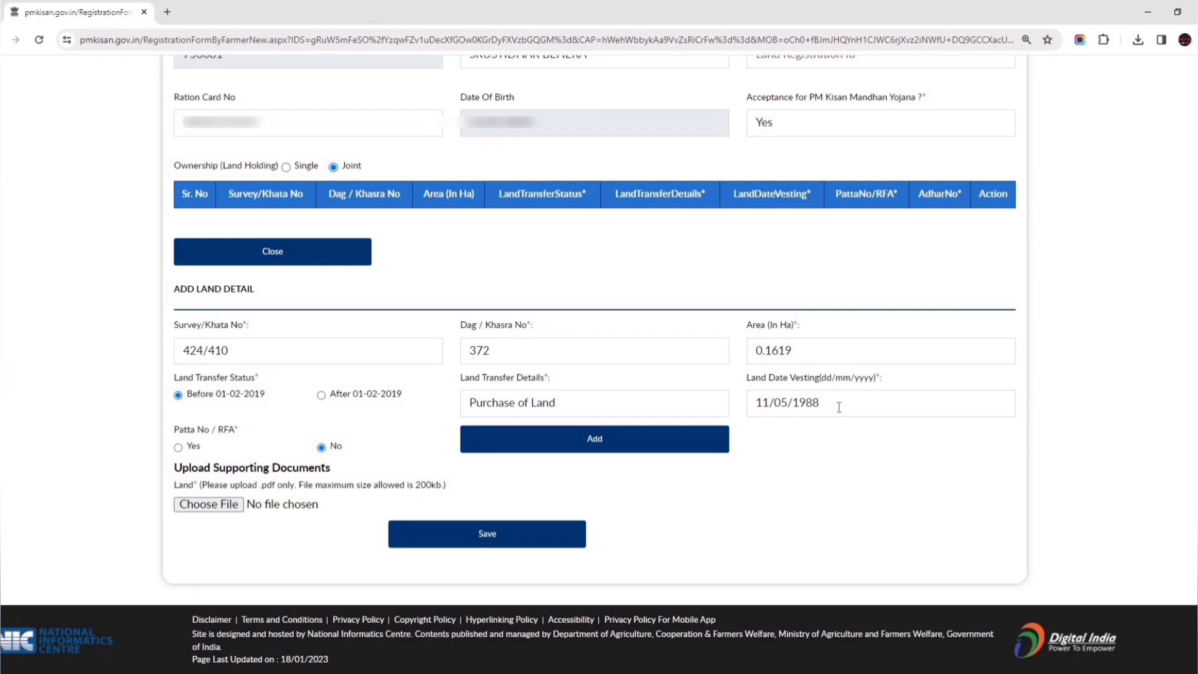
left_click(594, 447)
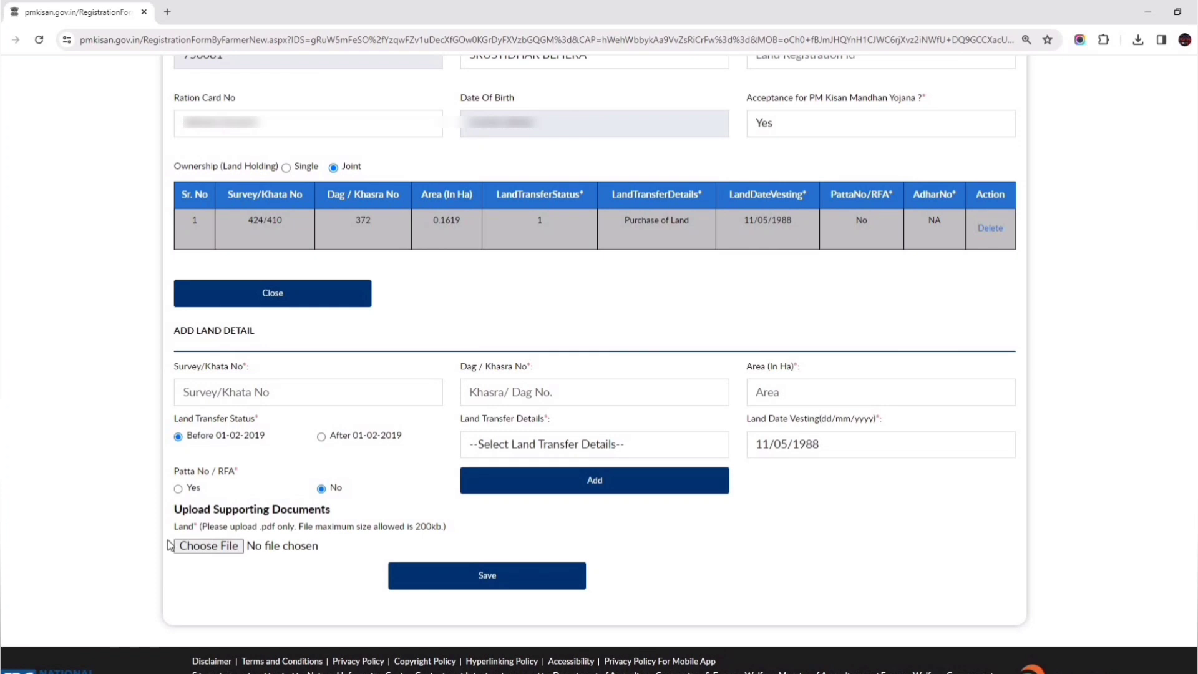
Attach ror.pdf as the land document and save the form to submit the registration.
left_click(209, 548)
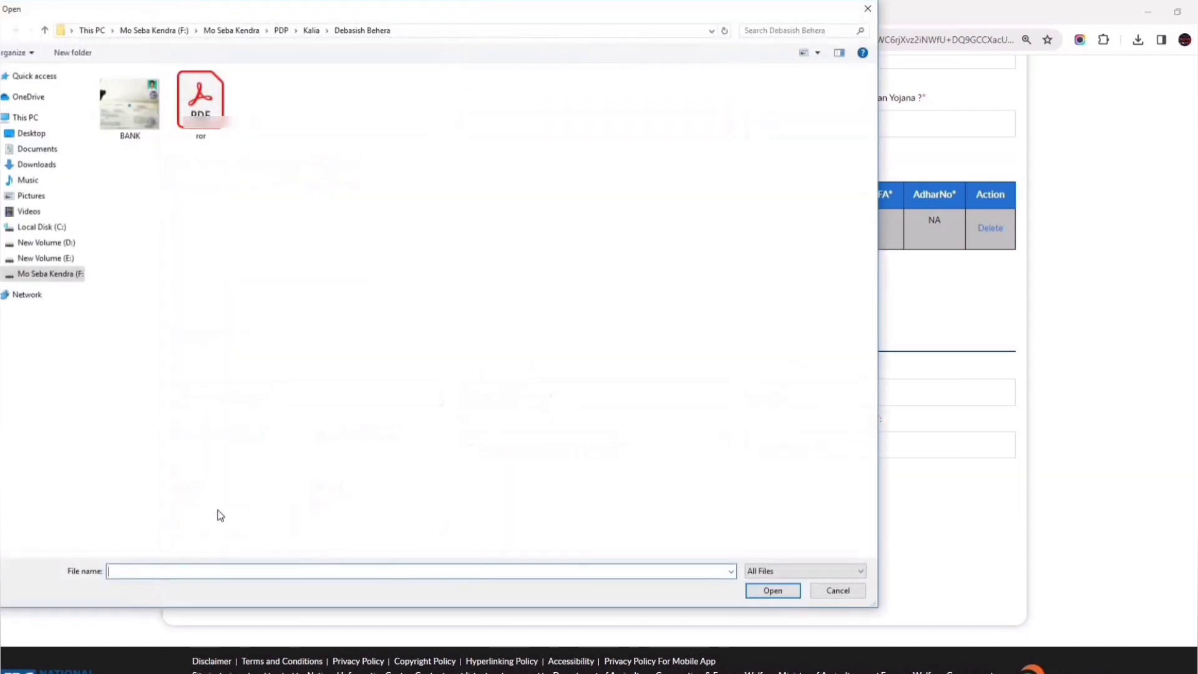
double_click(200, 110)
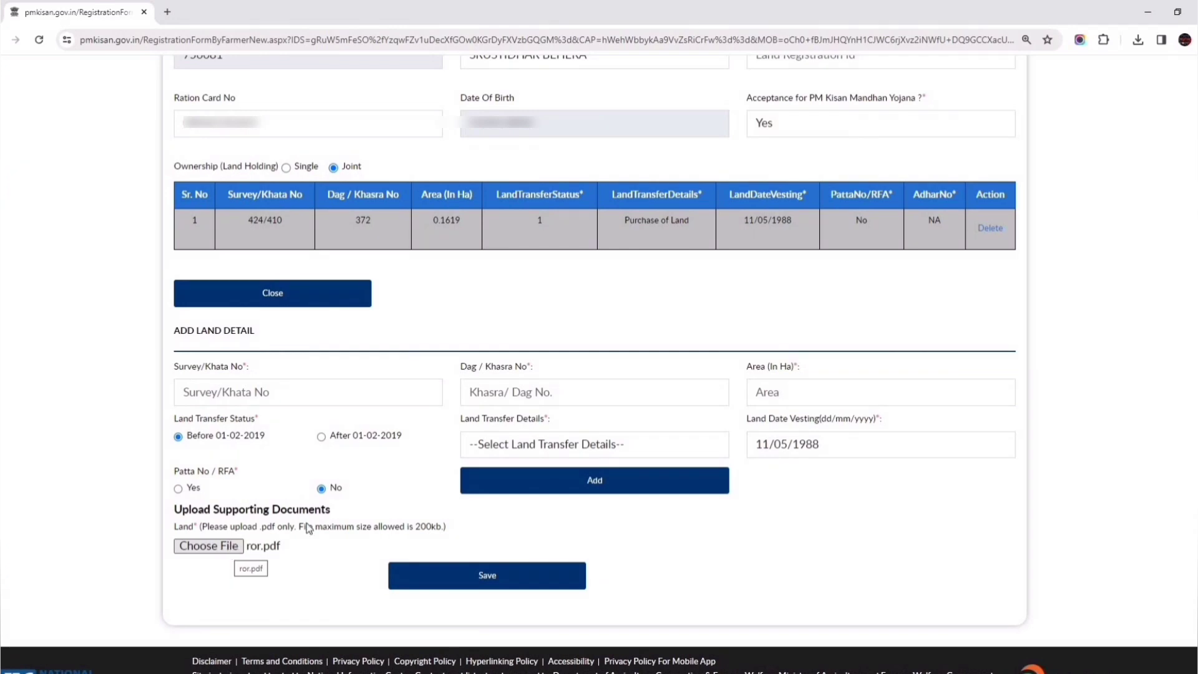
left_click(484, 579)
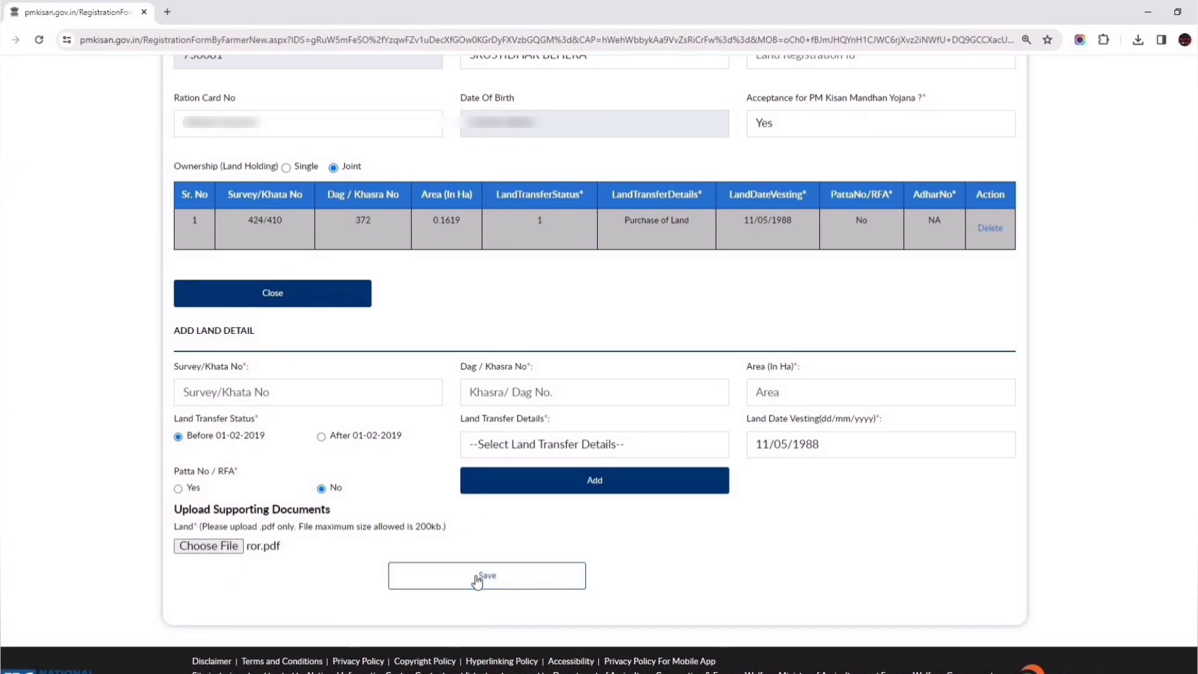
left_click(475, 576)
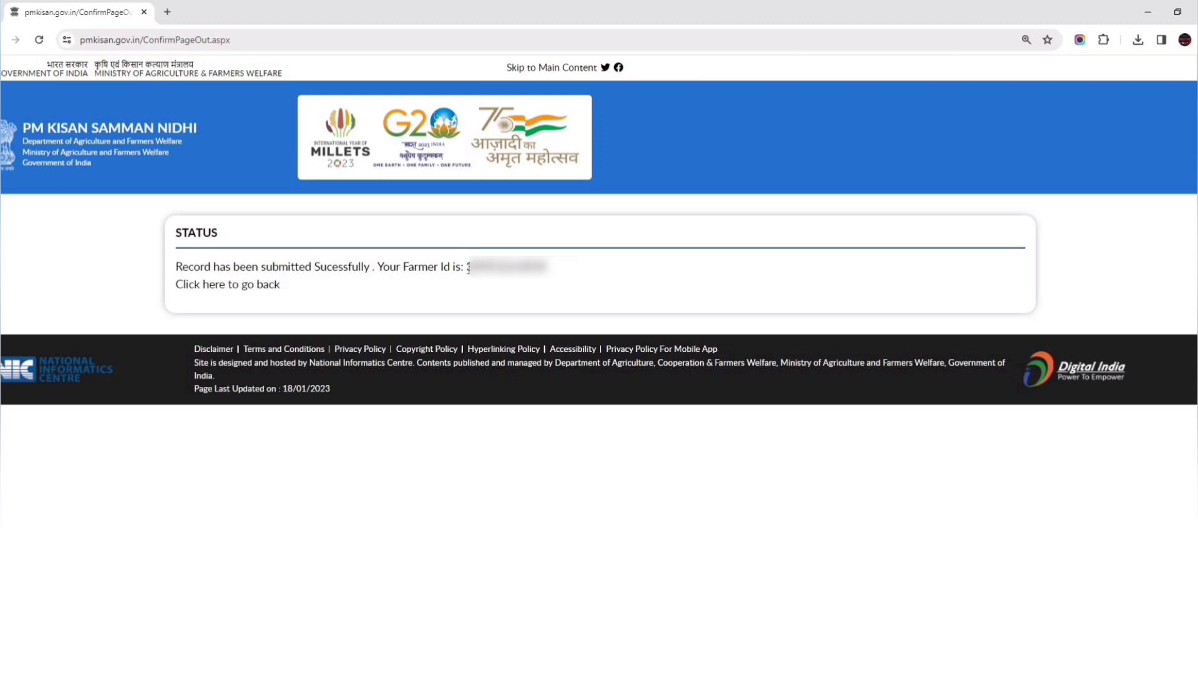
Return from the confirmation to the home page, close the promotional popup, and scroll to Farmers Corner.
left_click(229, 284)
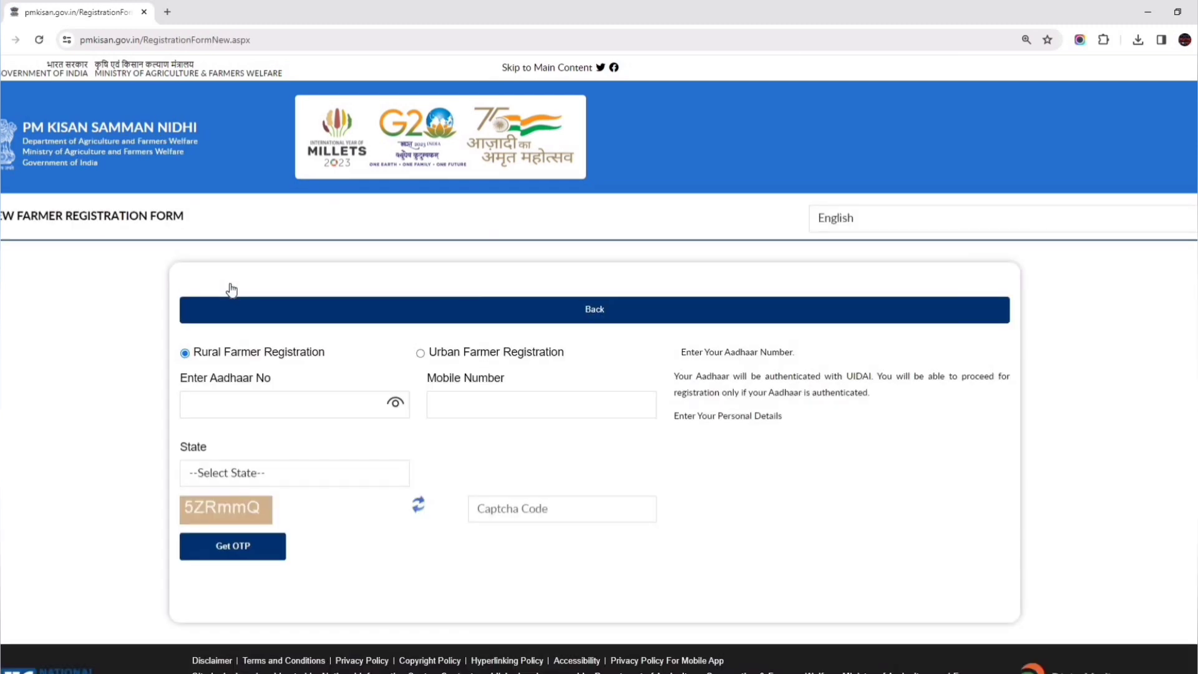
left_click(600, 308)
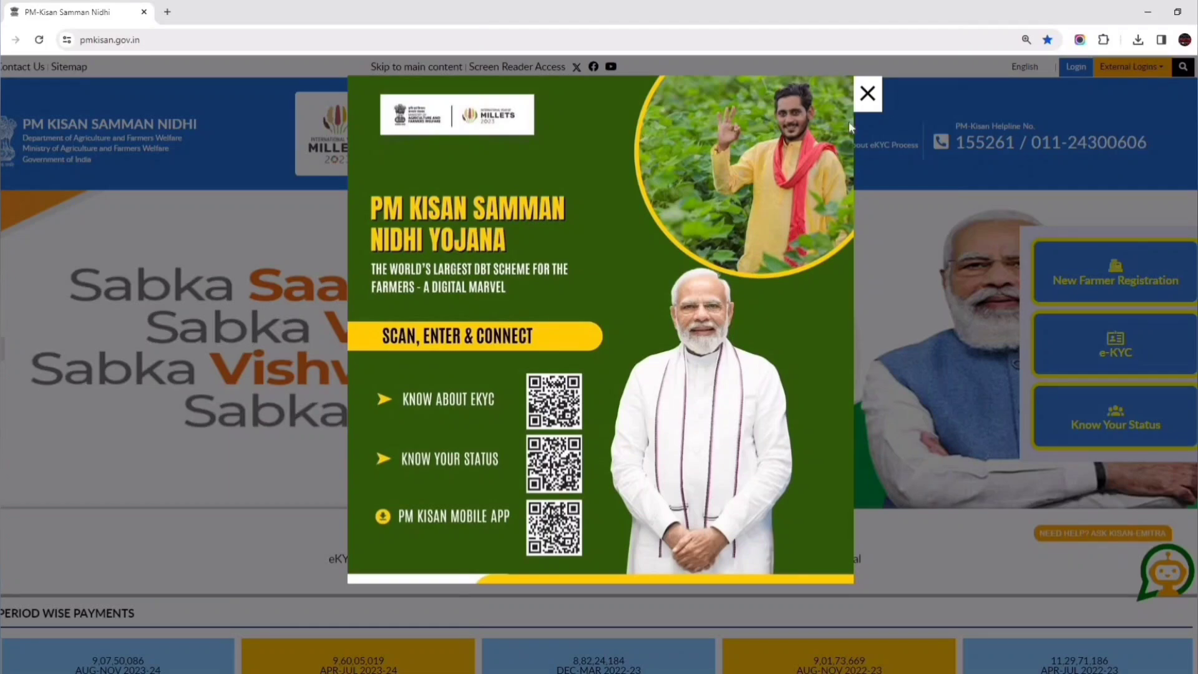
left_click(868, 93)
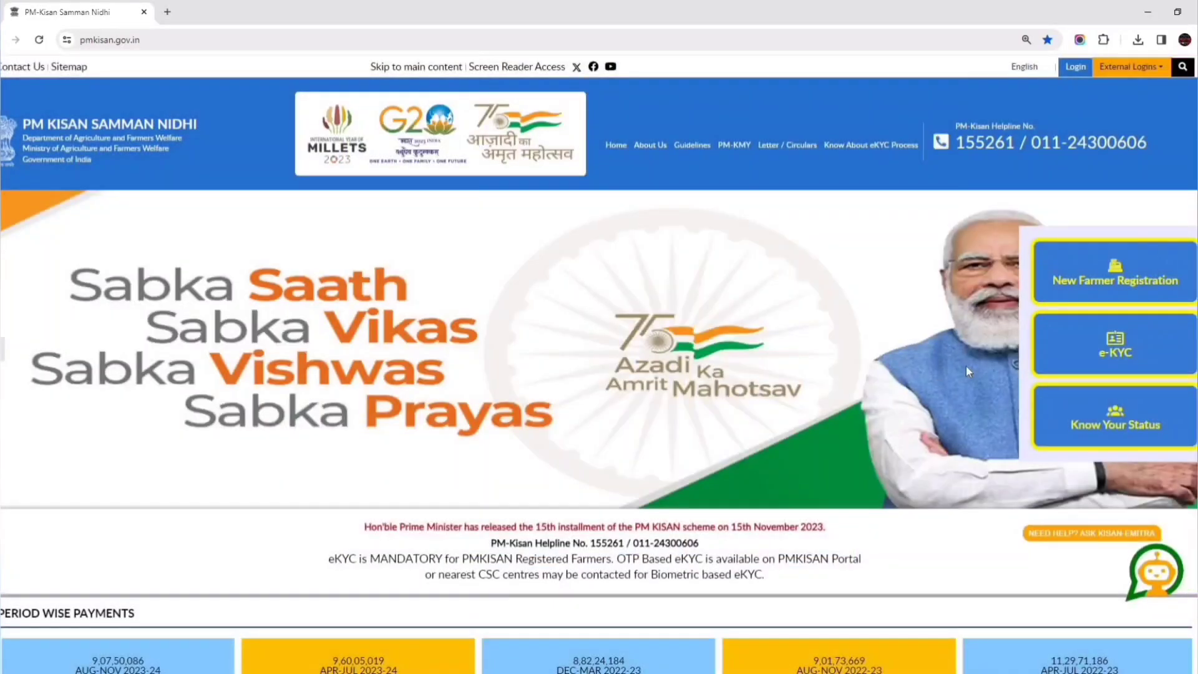
scroll(966, 366, "down", 7)
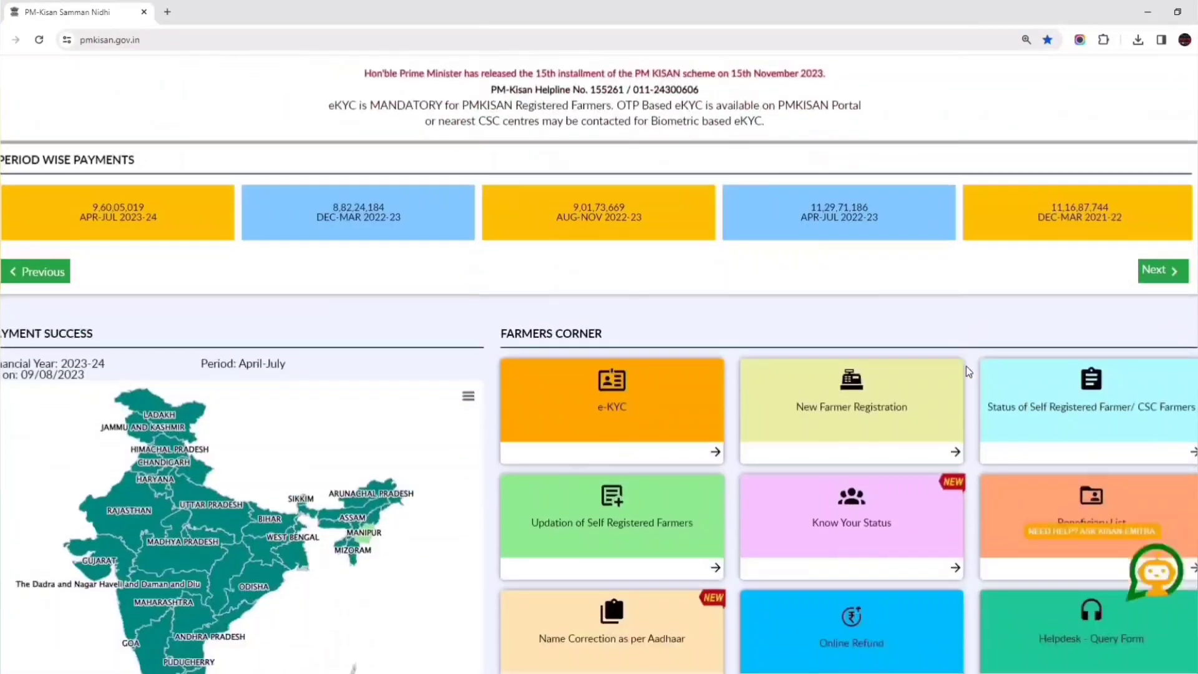
scroll(966, 366, "down", 2)
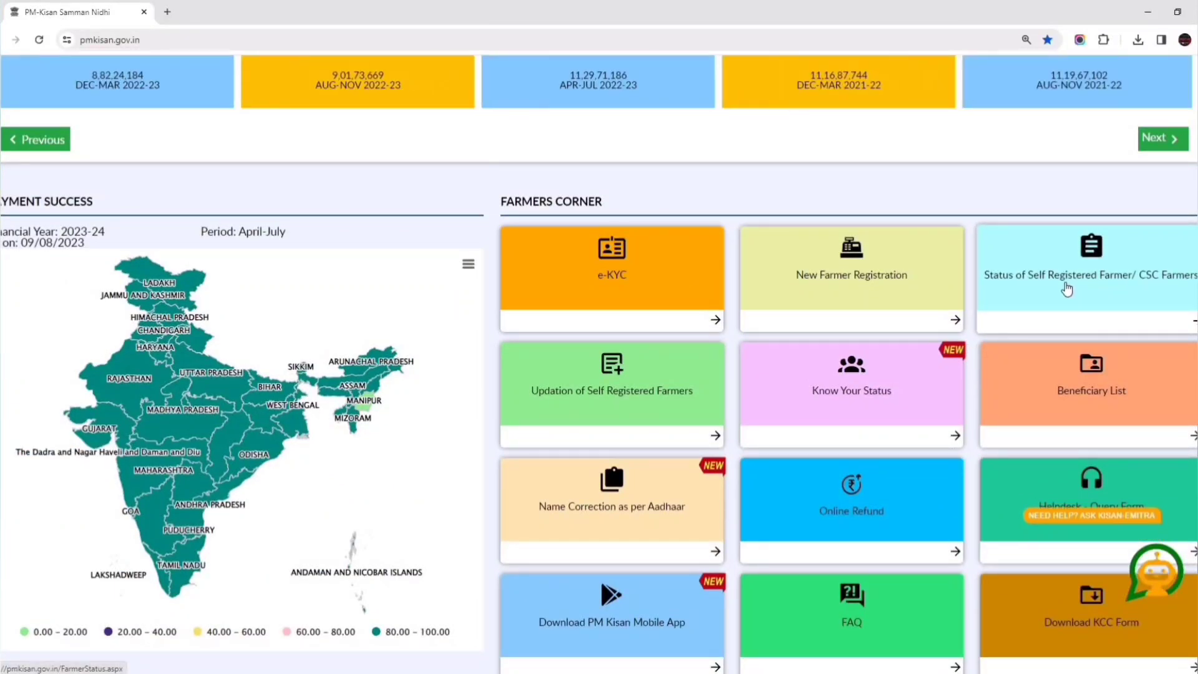
Check Status of Self Registered Farmer by Aadhaar and captcha, showing pending District Level approval, then go back.
left_click(1087, 277)
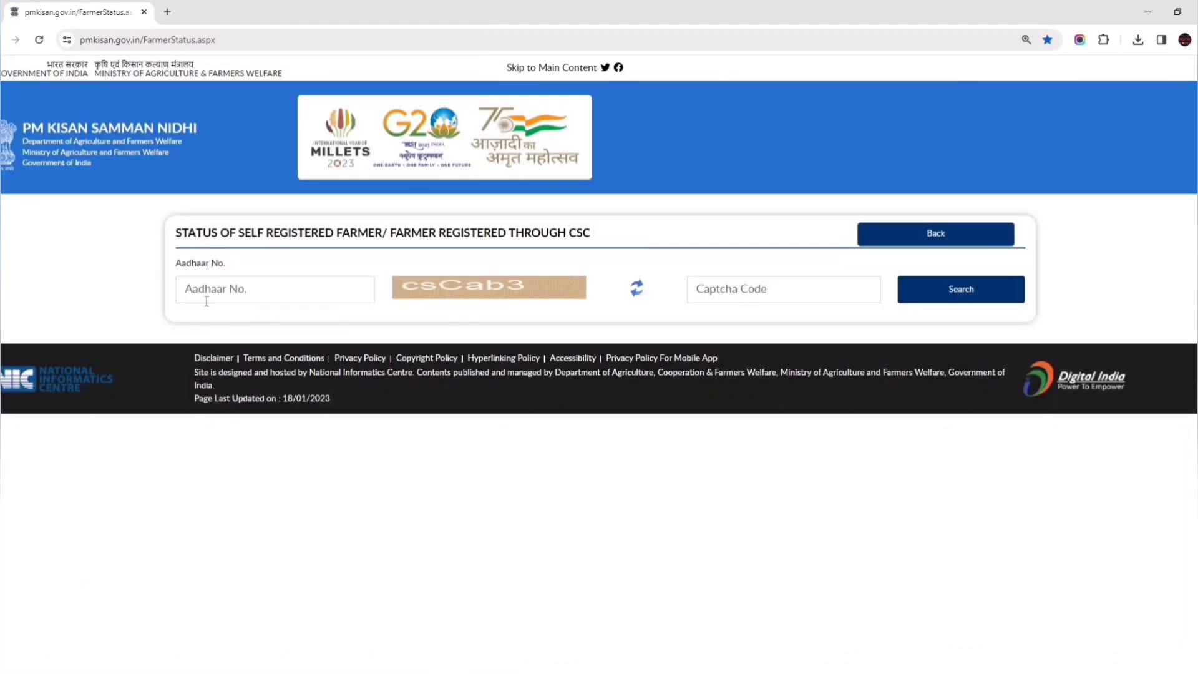
left_click(206, 296)
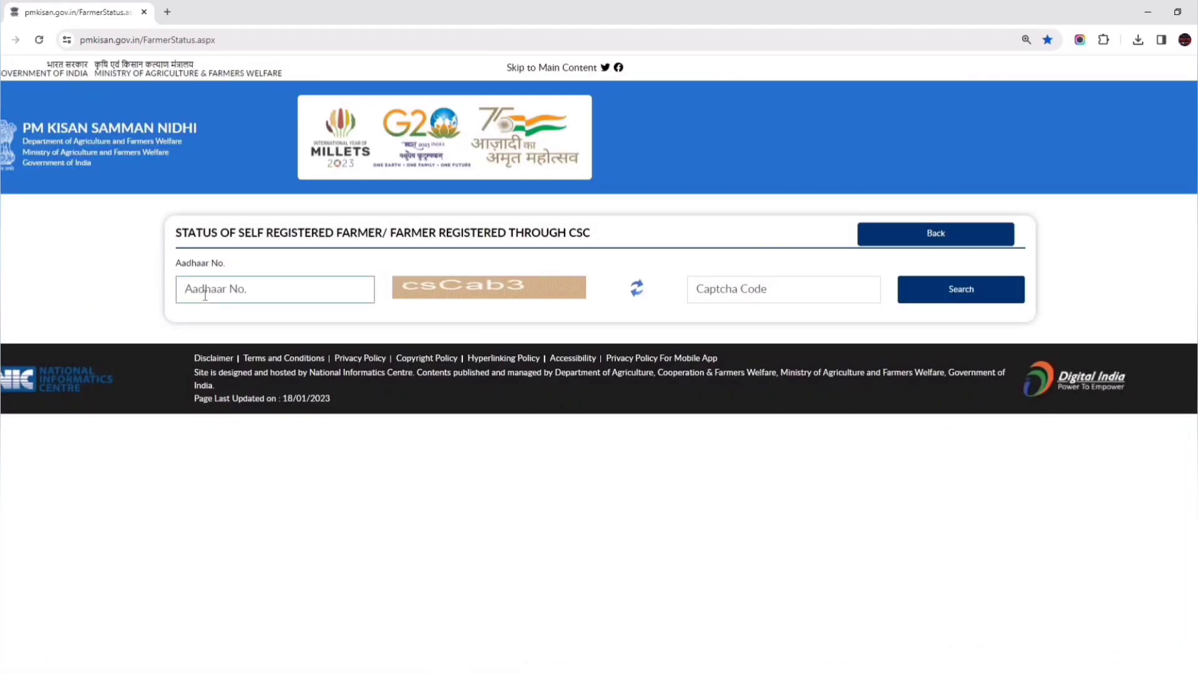
type("xxxxxxxxxxxx")
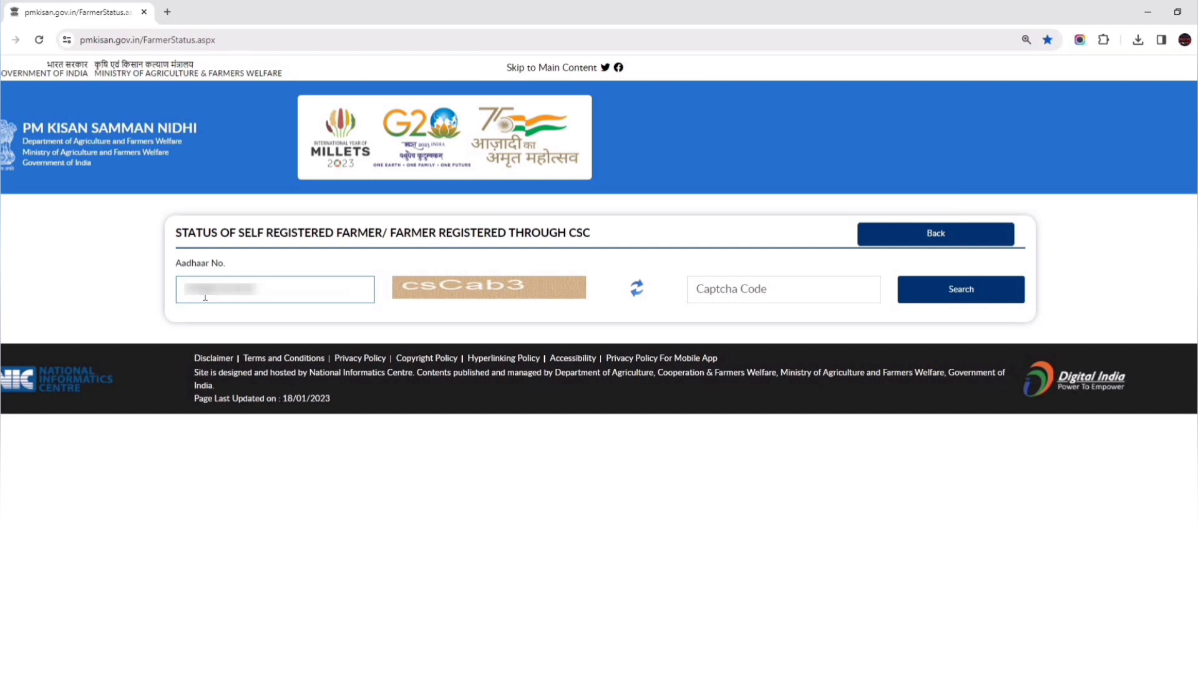
left_click(755, 289)
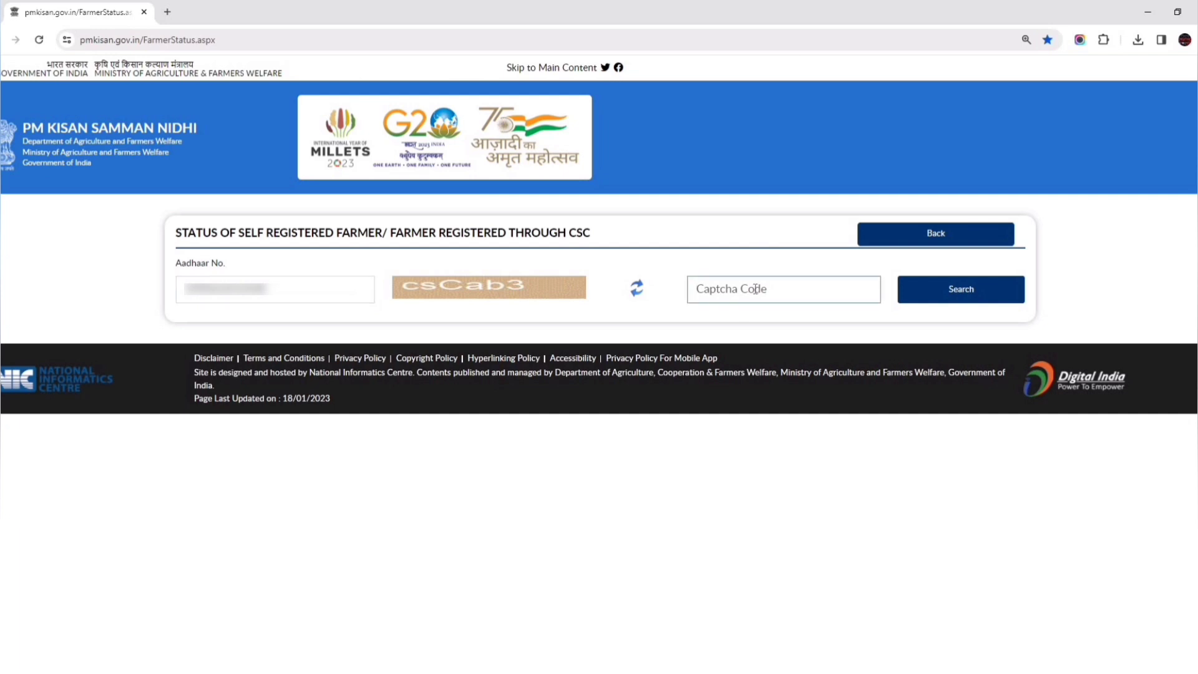
type("csCab3")
left_click(961, 291)
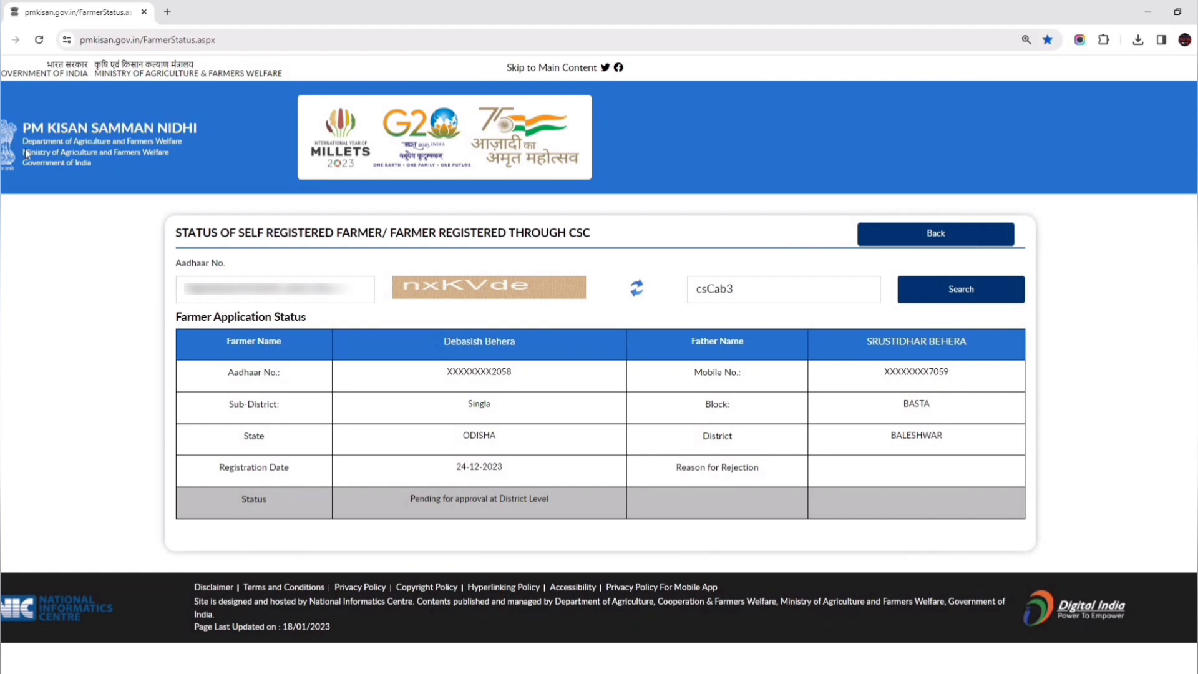
left_click(925, 235)
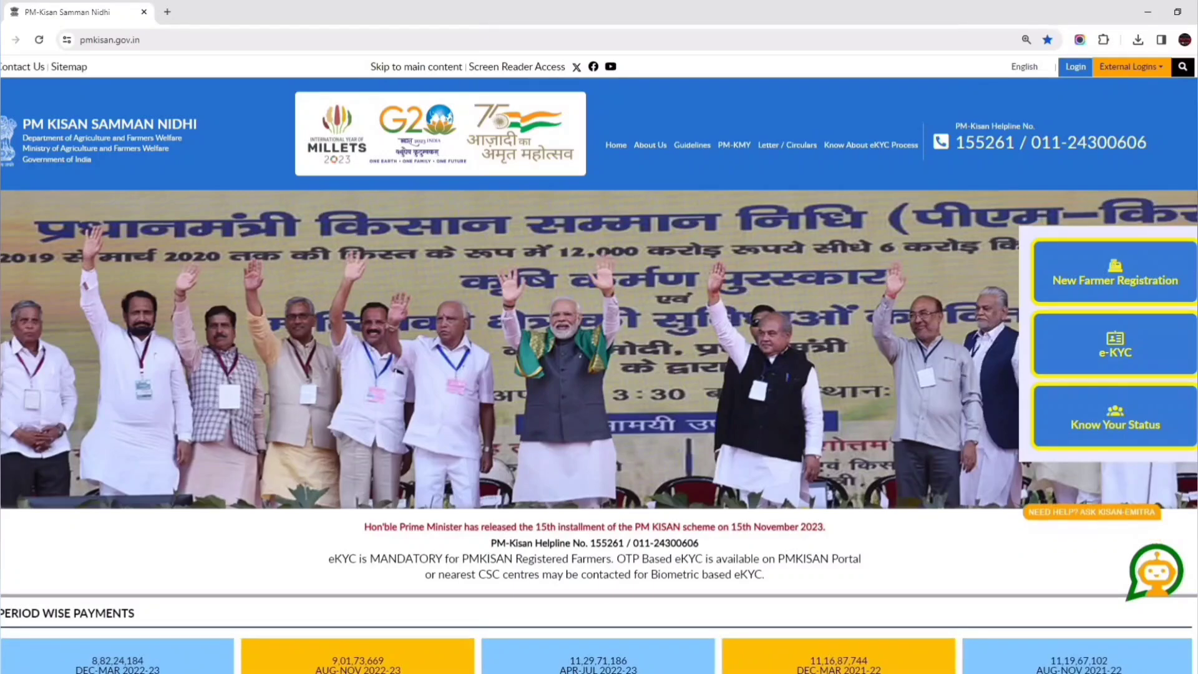
Scroll down the PM-Kisan home page until the Farmers Corner service tiles are visible.
scroll(599, 362, "down", 1)
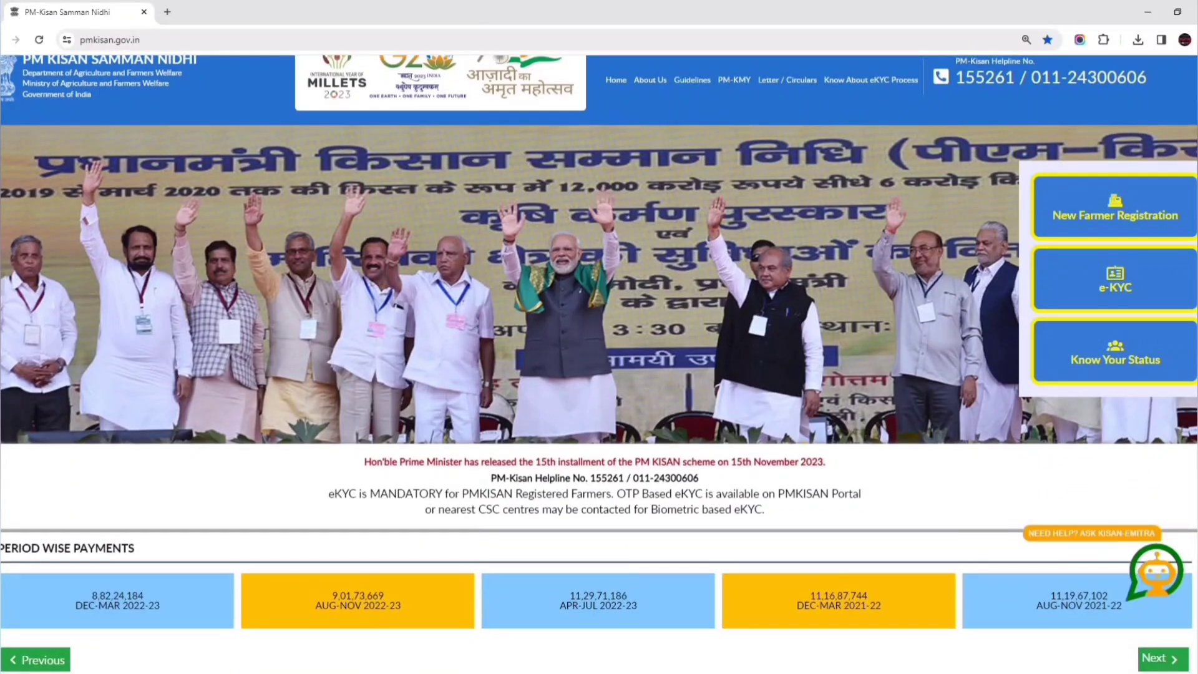
scroll(599, 362, "down", 3)
scroll(600, 362, "down", 1)
scroll(599, 362, "down", 2)
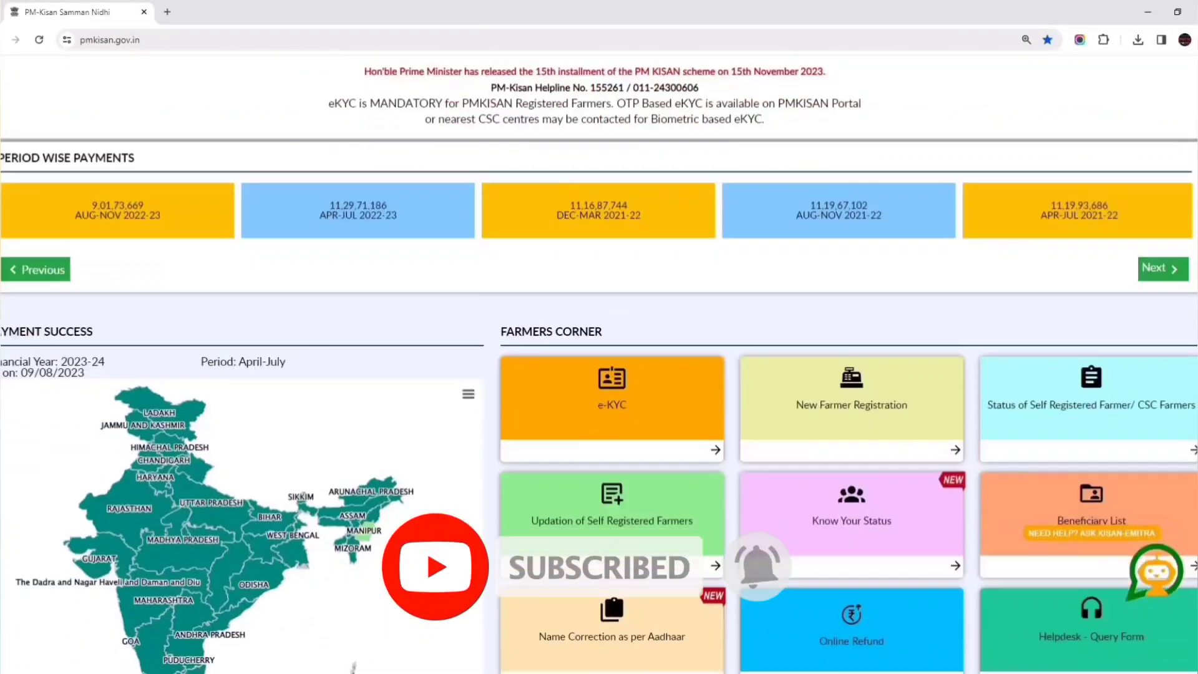
scroll(599, 362, "down", 3)
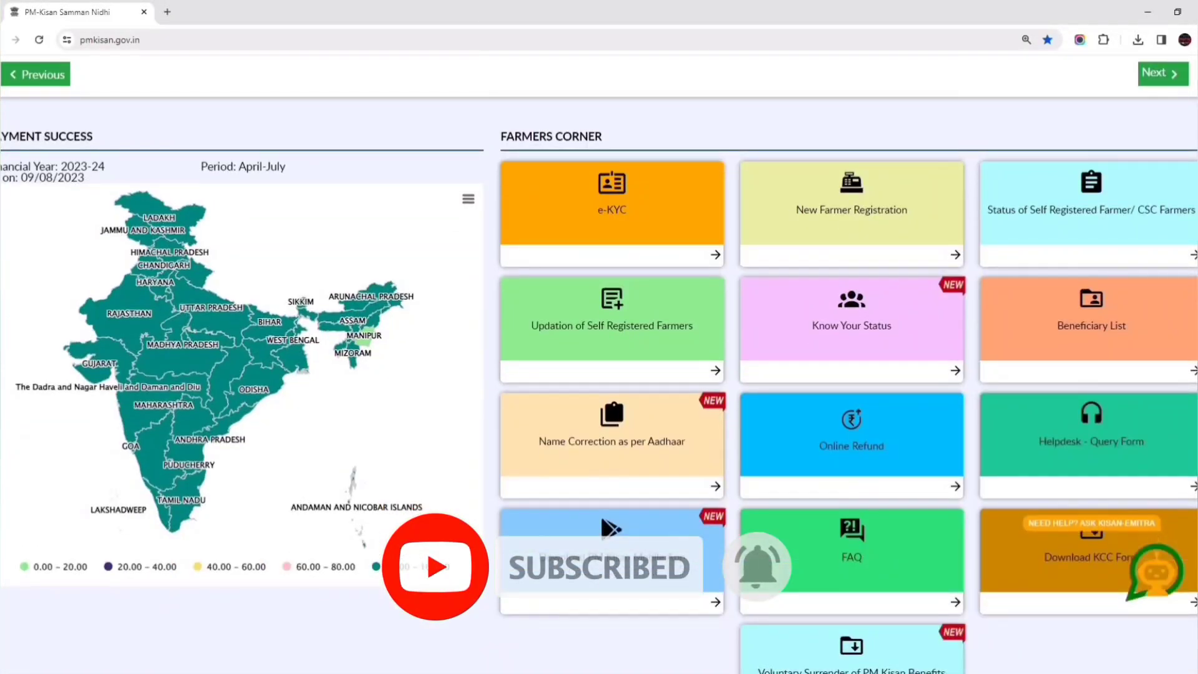